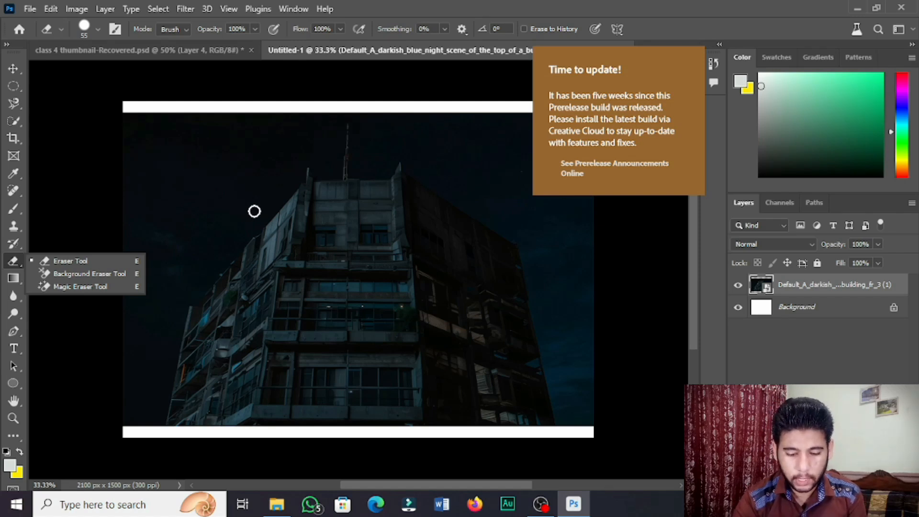
Rasterize the building image layer and erase strokes across the sky left of the building with the Eraser Tool
{"action": "left_click", "coordinate": [267, 191]}
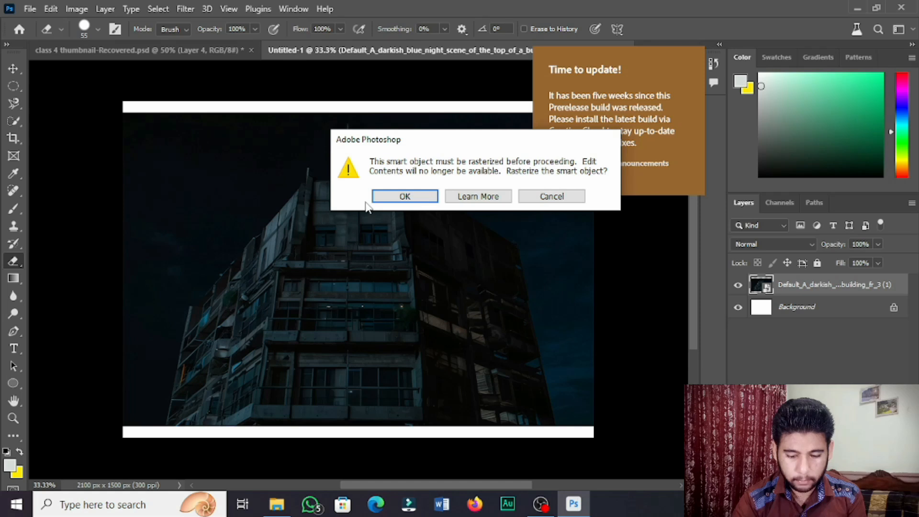
{"action": "left_click", "coordinate": [393, 196]}
{"action": "left_click_drag", "start_coordinate": [257, 194], "coordinate": [168, 259]}
{"action": "mouse_move", "coordinate": [254, 191]}
{"action": "left_mouse_down"}
{"action": "mouse_move", "coordinate": [193, 234]}
{"action": "mouse_move", "coordinate": [162, 238]}
{"action": "left_mouse_up"}
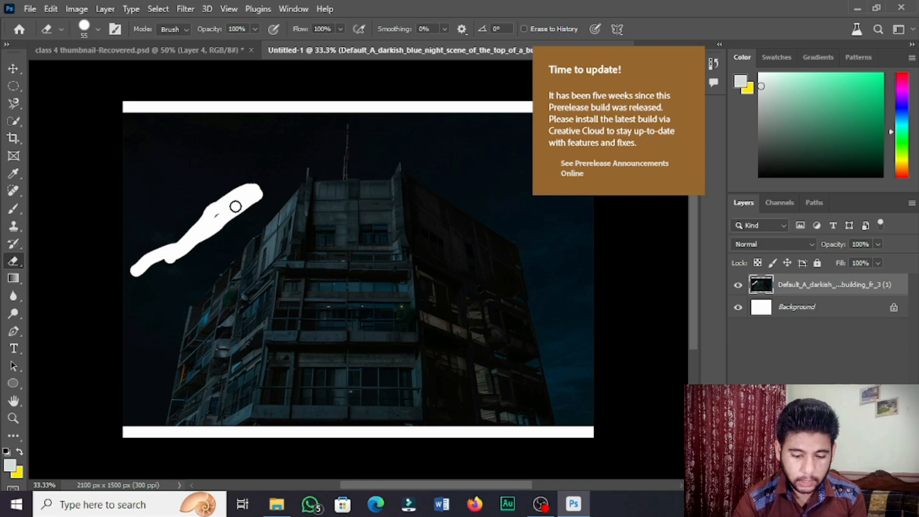
{"action": "mouse_move", "coordinate": [236, 204]}
{"action": "left_mouse_down"}
{"action": "mouse_move", "coordinate": [172, 230]}
{"action": "mouse_move", "coordinate": [214, 221]}
{"action": "mouse_move", "coordinate": [211, 204]}
{"action": "left_mouse_up"}
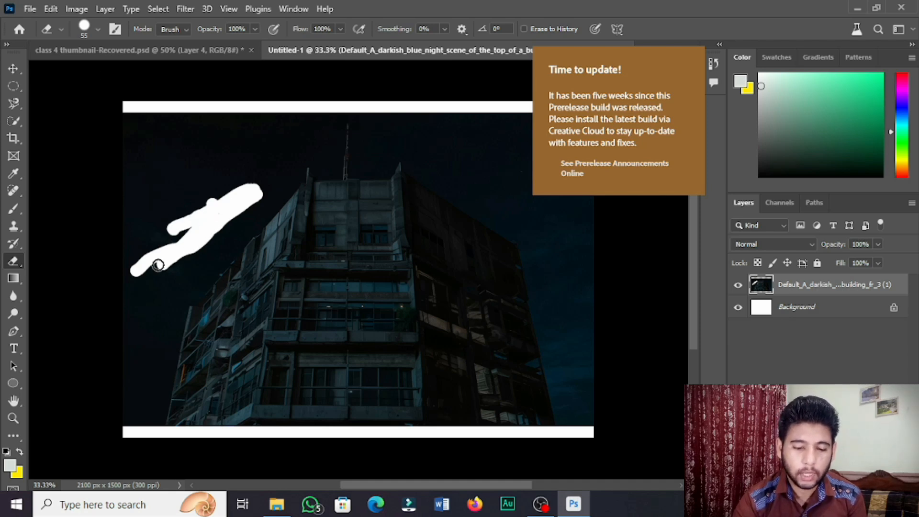
Enlarge the eraser brush to 139 px and erase a wider patch of sky left of the building
{"action": "left_click", "coordinate": [98, 29]}
{"action": "left_click", "coordinate": [127, 68]}
{"action": "mouse_move", "coordinate": [250, 160]}
{"action": "left_mouse_down"}
{"action": "mouse_move", "coordinate": [191, 230]}
{"action": "mouse_move", "coordinate": [137, 270]}
{"action": "left_mouse_up"}
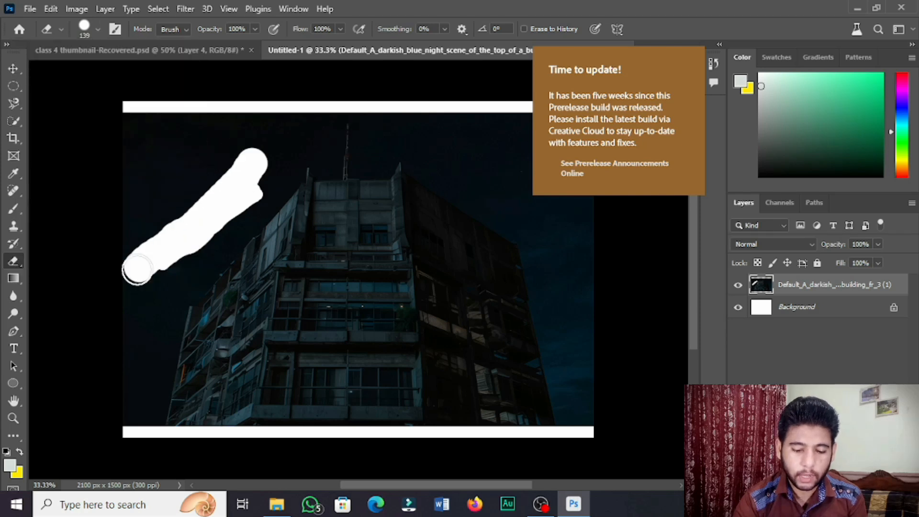
{"action": "mouse_move", "coordinate": [240, 180]}
{"action": "left_mouse_down"}
{"action": "mouse_move", "coordinate": [237, 159]}
{"action": "mouse_move", "coordinate": [139, 240]}
{"action": "mouse_move", "coordinate": [160, 269]}
{"action": "left_mouse_up"}
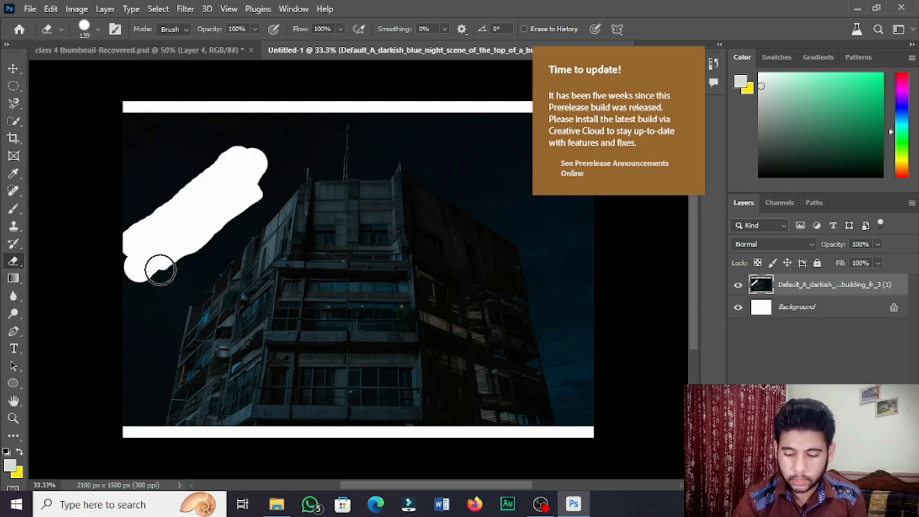
Hide the Background layer and erase another stroke over the sky
{"action": "left_click", "coordinate": [737, 309]}
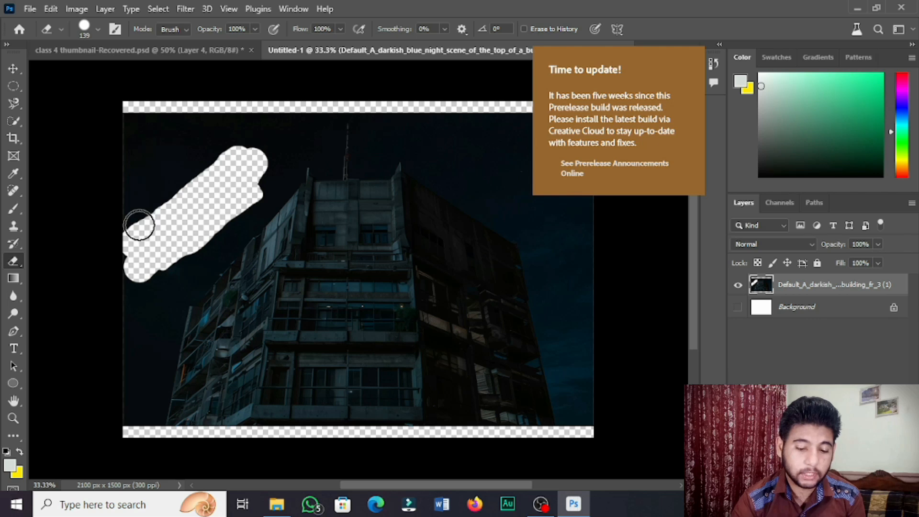
{"action": "left_click", "coordinate": [738, 309]}
{"action": "mouse_move", "coordinate": [244, 197]}
{"action": "left_mouse_down"}
{"action": "mouse_move", "coordinate": [237, 220]}
{"action": "mouse_move", "coordinate": [150, 282]}
{"action": "mouse_move", "coordinate": [260, 236]}
{"action": "mouse_move", "coordinate": [194, 319]}
{"action": "mouse_move", "coordinate": [254, 258]}
{"action": "mouse_move", "coordinate": [320, 261]}
{"action": "left_mouse_up"}
Step back through history to restore the unerased smart-object building image
{"action": "key", "text": "ctrl+z"}
{"action": "key", "text": "ctrl+z"}
{"action": "key", "text": "ctrl+z"}
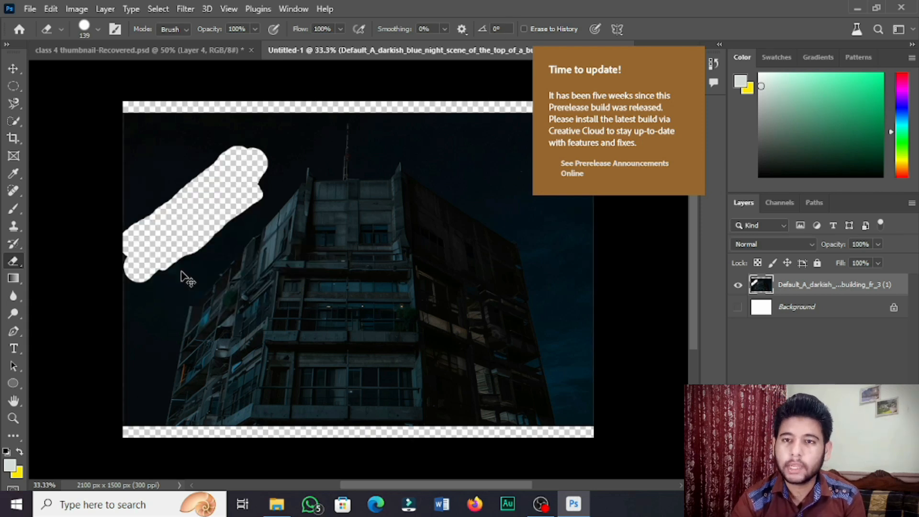
{"action": "key", "text": "ctrl+z"}
{"action": "key", "text": "ctrl+z"}
{"action": "key", "text": "ctrl+z"}
{"action": "key", "text": "ctrl+z"}
{"action": "key", "text": "ctrl+z"}
{"action": "key", "text": "ctrl+z"}
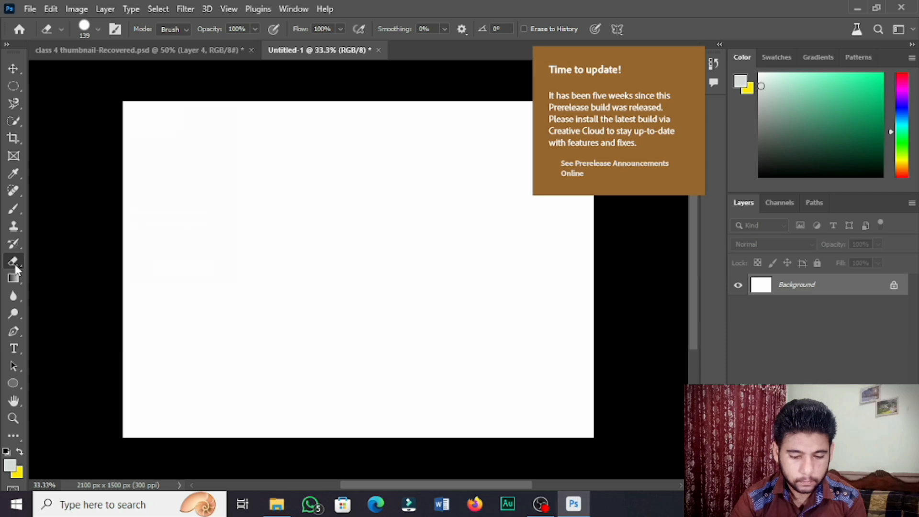
{"action": "key", "text": "ctrl+shift+z"}
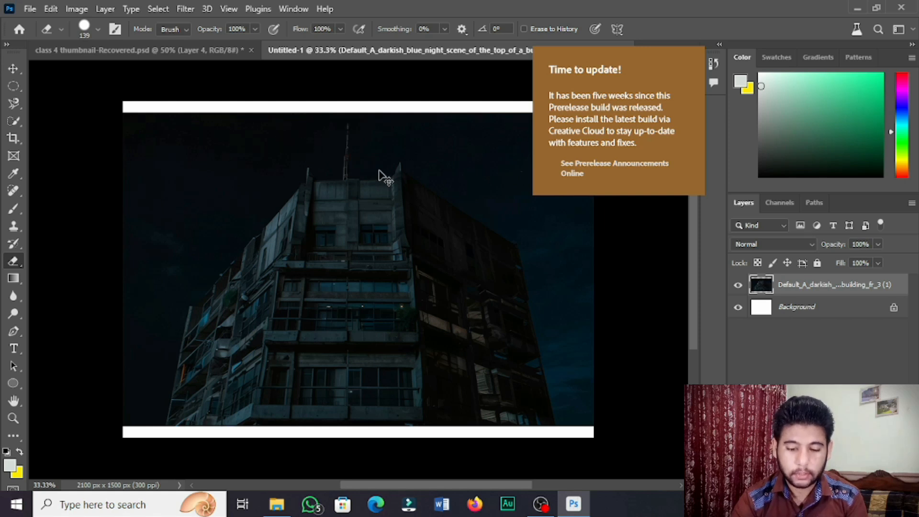
{"action": "key", "text": "ctrl+shift+z"}
{"action": "key", "text": "ctrl+shift+z"}
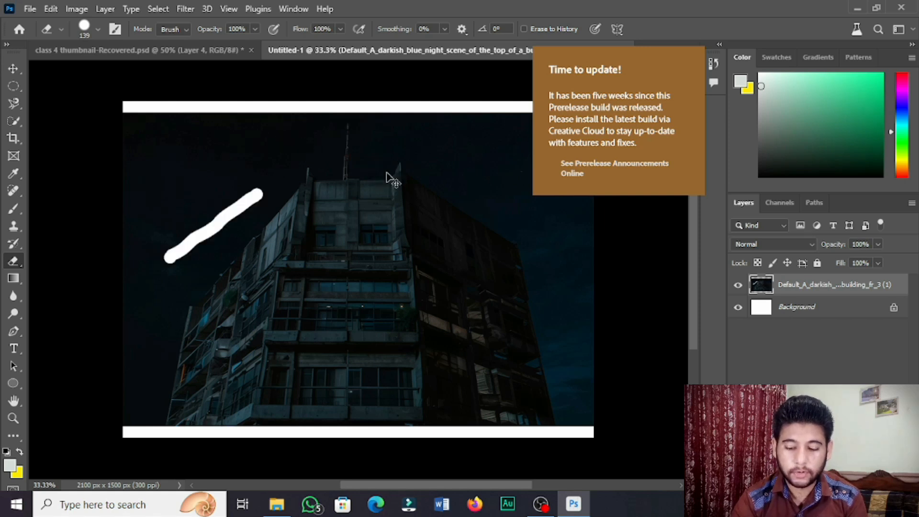
{"action": "key", "text": "ctrl+shift+z"}
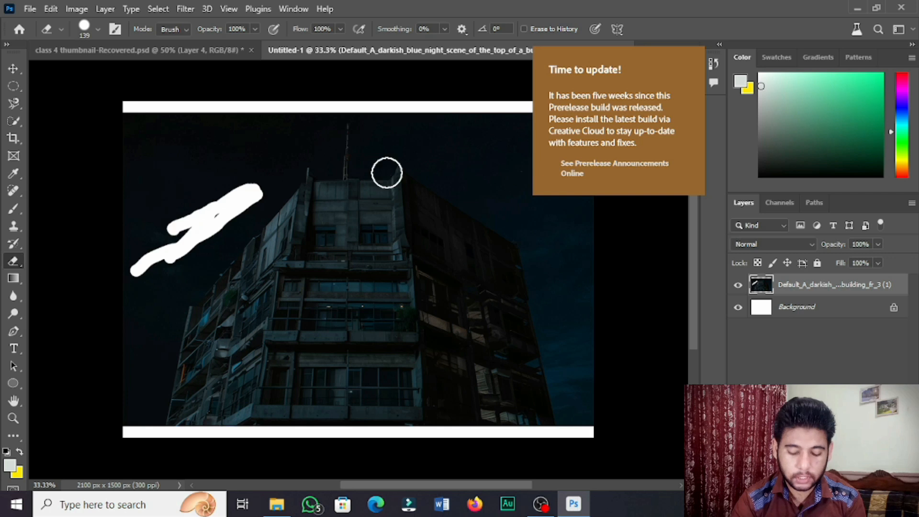
{"action": "key", "text": "ctrl+z"}
{"action": "key", "text": "ctrl+z"}
{"action": "key", "text": "ctrl+z"}
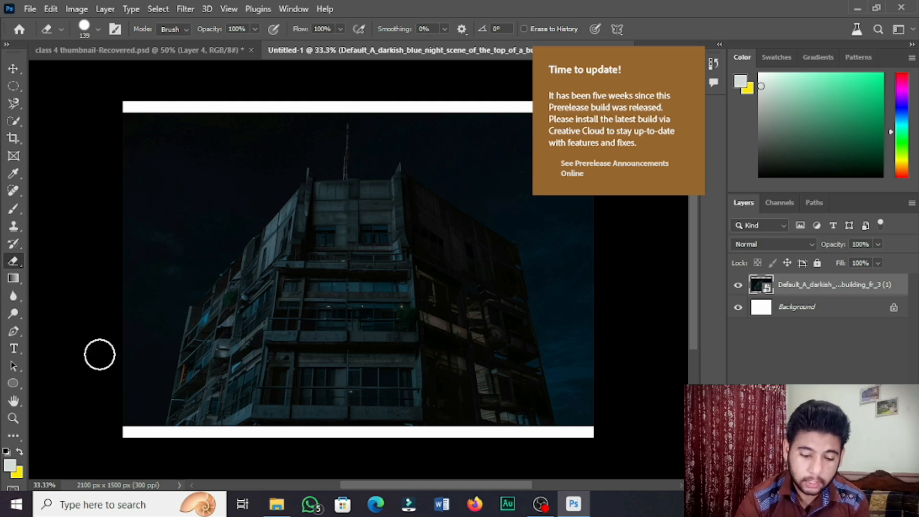
Switch to the Background Eraser Tool and drag several strokes across the sky near the building
{"action": "right_click", "coordinate": [19, 253]}
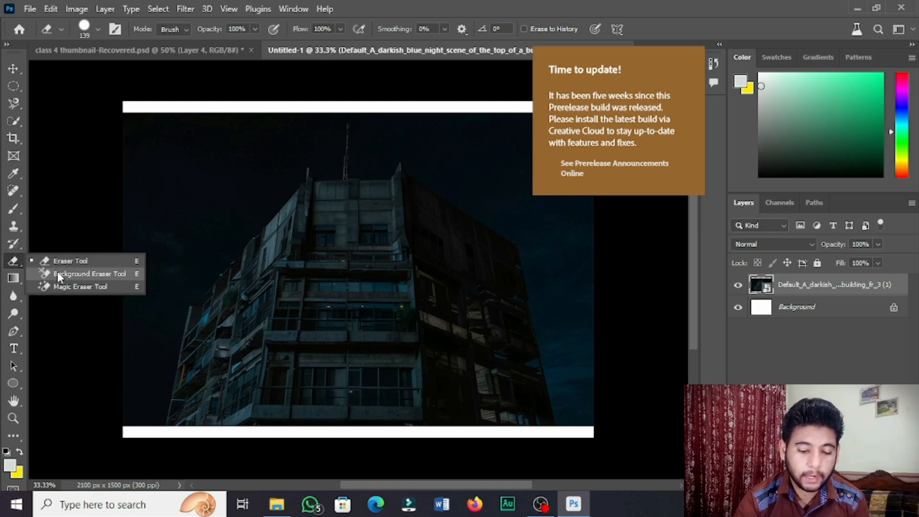
{"action": "left_click", "coordinate": [93, 274]}
{"action": "left_click", "coordinate": [213, 258]}
{"action": "left_click", "coordinate": [411, 200]}
{"action": "mouse_move", "coordinate": [228, 184]}
{"action": "left_mouse_down"}
{"action": "mouse_move", "coordinate": [179, 272]}
{"action": "mouse_move", "coordinate": [266, 198]}
{"action": "left_mouse_up"}
{"action": "mouse_move", "coordinate": [231, 234]}
{"action": "left_mouse_down"}
{"action": "mouse_move", "coordinate": [208, 260]}
{"action": "mouse_move", "coordinate": [242, 246]}
{"action": "mouse_move", "coordinate": [257, 225]}
{"action": "mouse_move", "coordinate": [285, 225]}
{"action": "mouse_move", "coordinate": [298, 189]}
{"action": "left_mouse_up"}
{"action": "left_click_drag", "start_coordinate": [283, 134], "coordinate": [174, 268]}
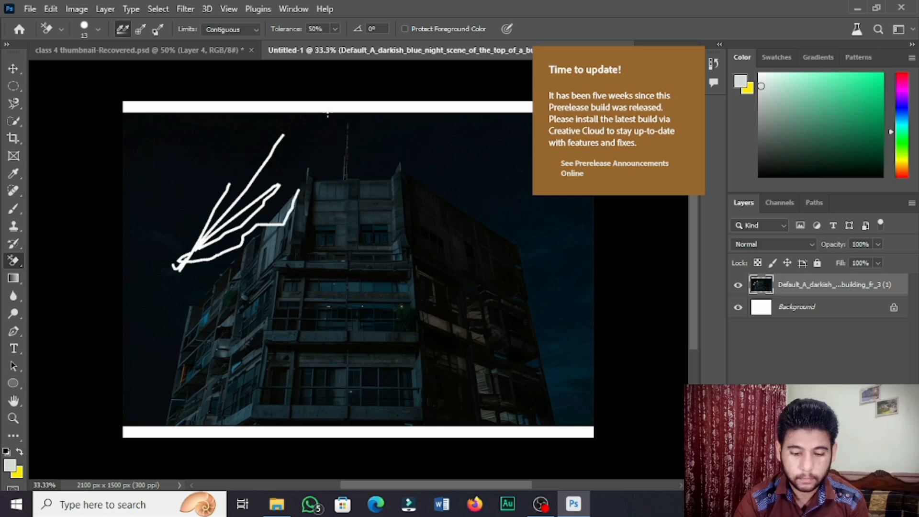
{"action": "left_click_drag", "start_coordinate": [327, 114], "coordinate": [251, 223]}
Undo the Background Eraser strokes and return to the Eraser Tool
{"action": "key", "text": "ctrl+z"}
{"action": "key", "text": "ctrl+z"}
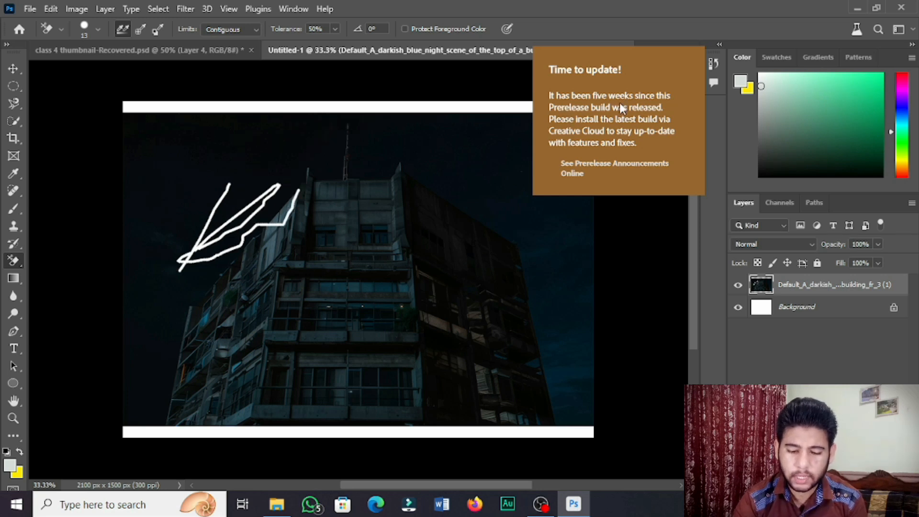
{"action": "key", "text": "ctrl+z"}
{"action": "key", "text": "ctrl+z"}
{"action": "left_click_drag", "start_coordinate": [20, 261], "coordinate": [59, 262]}
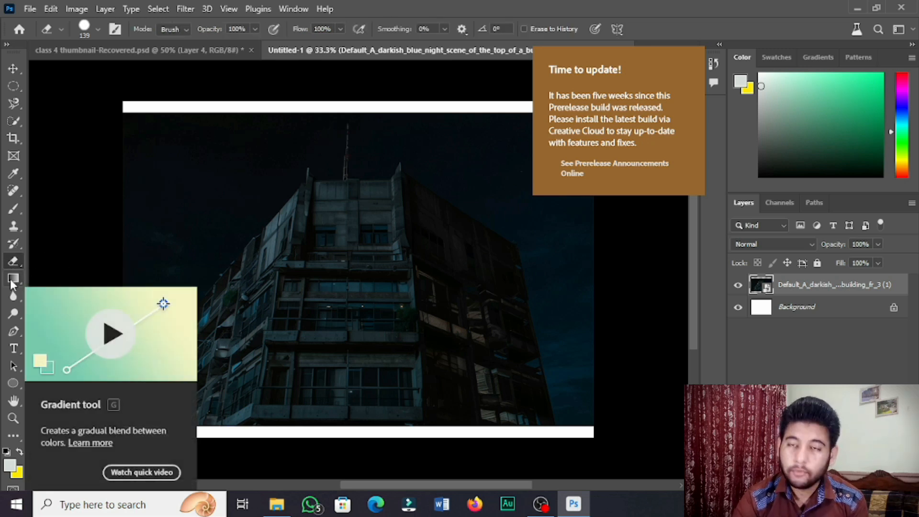
Fill the dark sky with the foreground colour using the Paint Bucket Tool, rasterizing the layer
{"action": "right_click", "coordinate": [18, 277]}
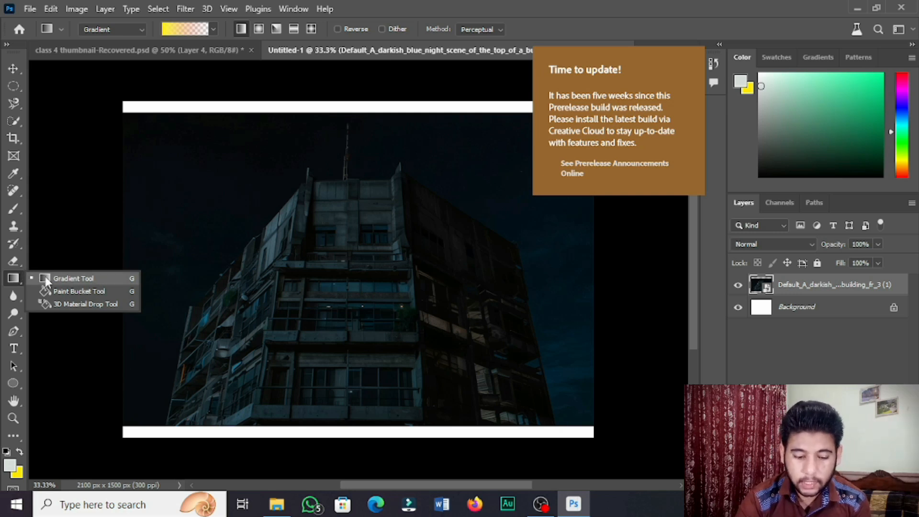
{"action": "left_click", "coordinate": [80, 291]}
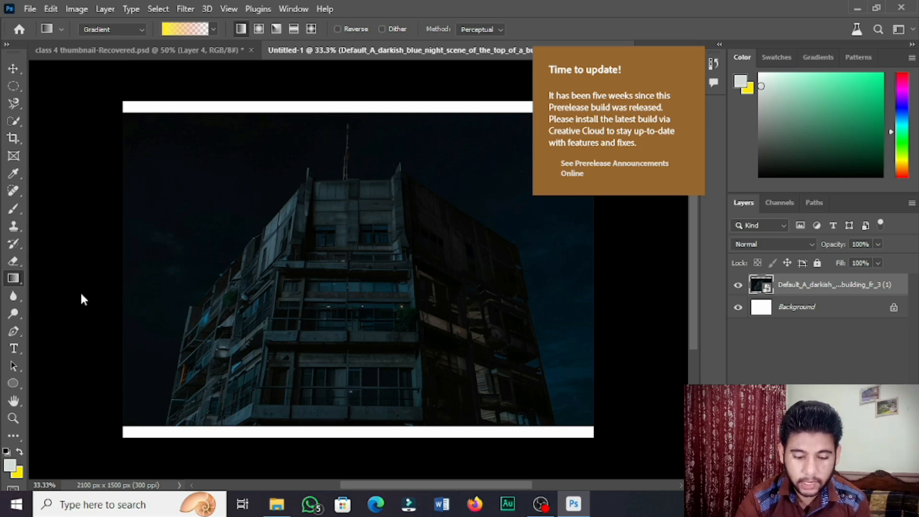
{"action": "left_click", "coordinate": [216, 198]}
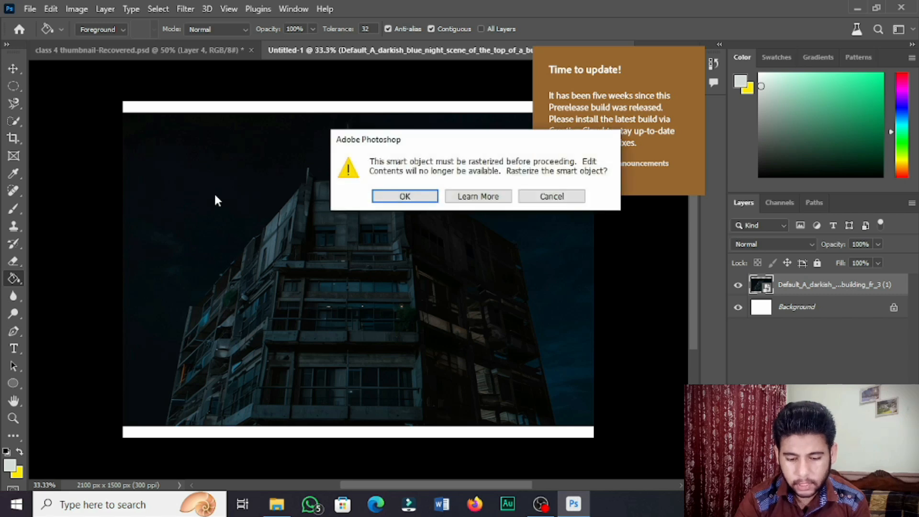
{"action": "left_click", "coordinate": [390, 197]}
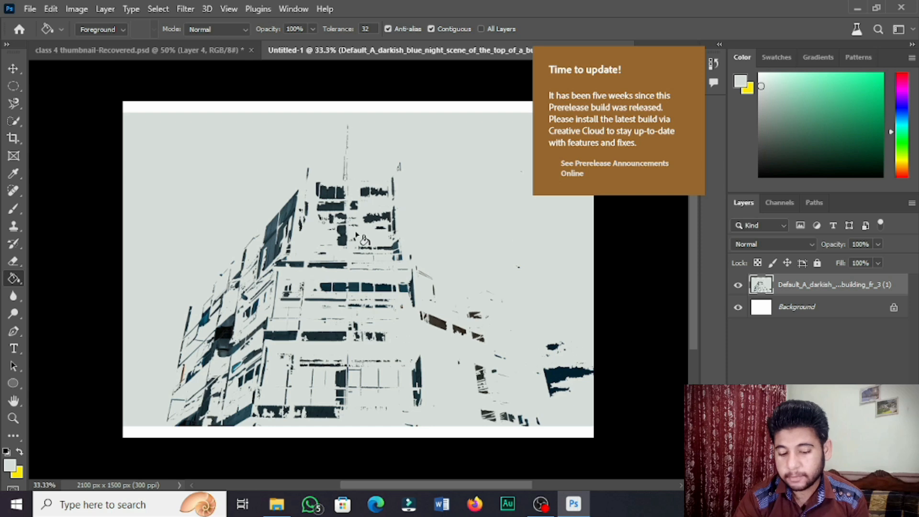
Check the background colour and switch to the Gradient Tool
{"action": "left_click", "coordinate": [17, 474]}
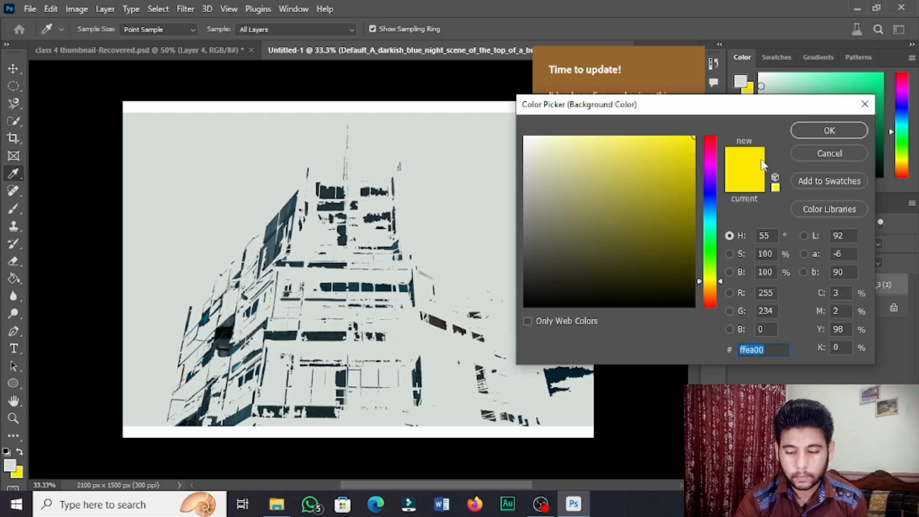
{"action": "left_click", "coordinate": [851, 137]}
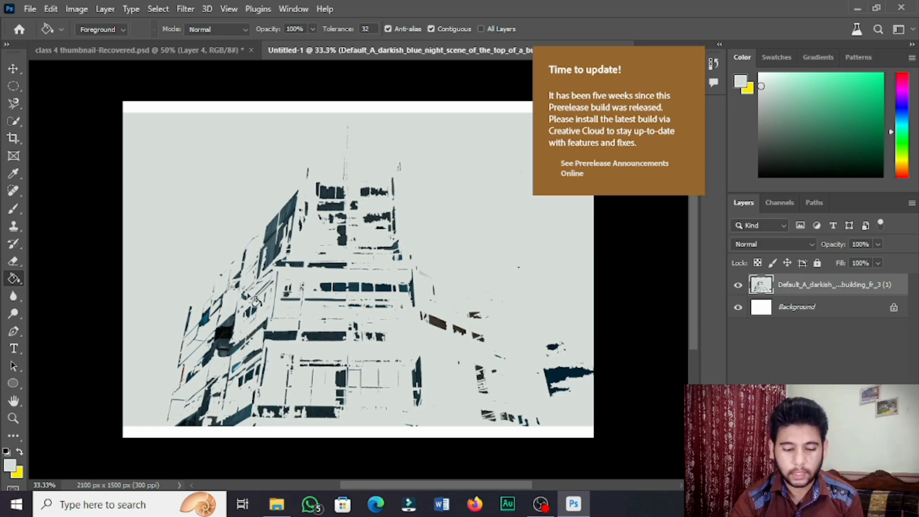
{"action": "right_click", "coordinate": [14, 278]}
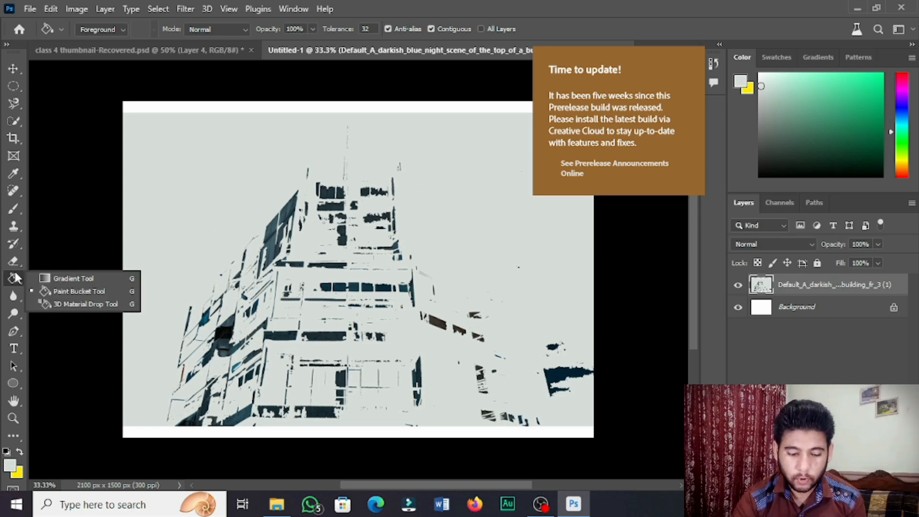
{"action": "left_click", "coordinate": [71, 276]}
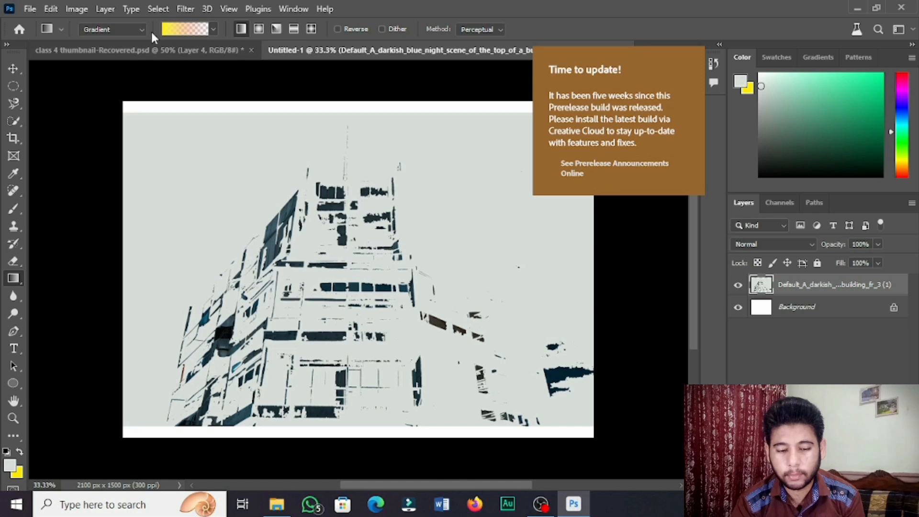
Browse the gradient picker's settings menu and preset folders
{"action": "left_click", "coordinate": [164, 33]}
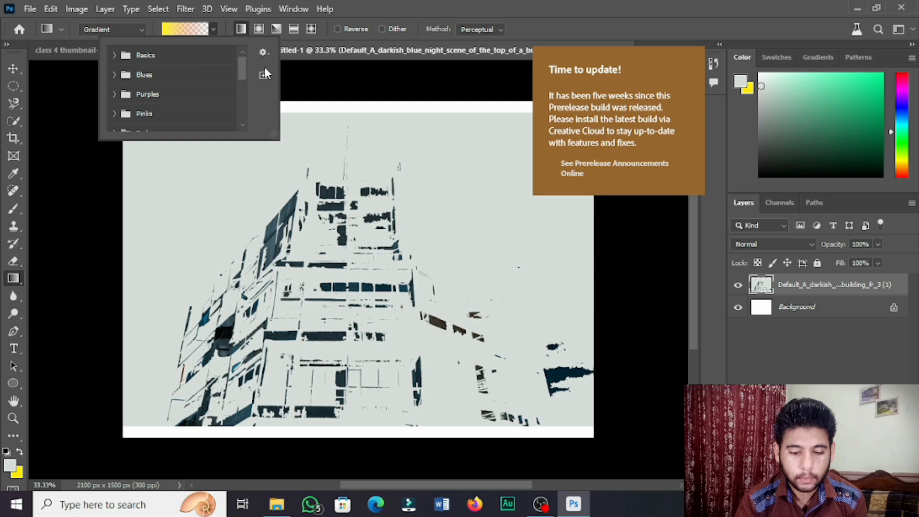
{"action": "left_click", "coordinate": [265, 51]}
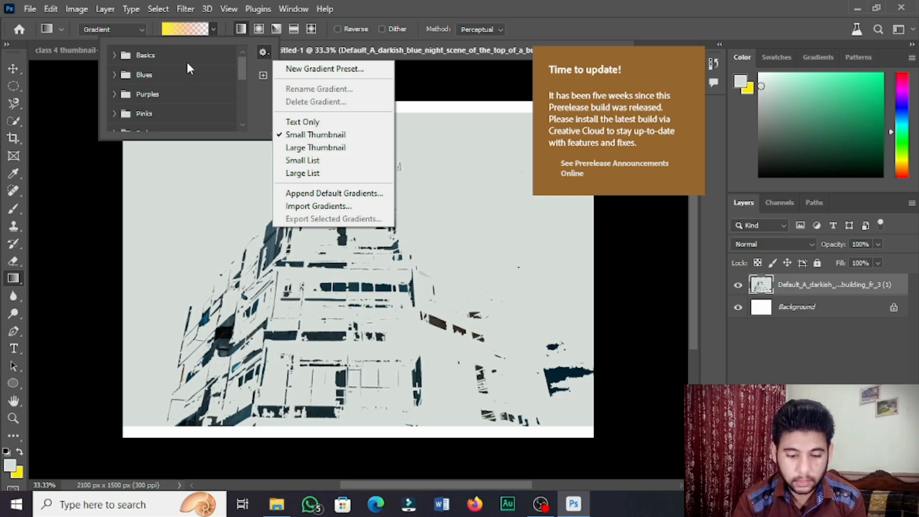
{"action": "left_click", "coordinate": [145, 76]}
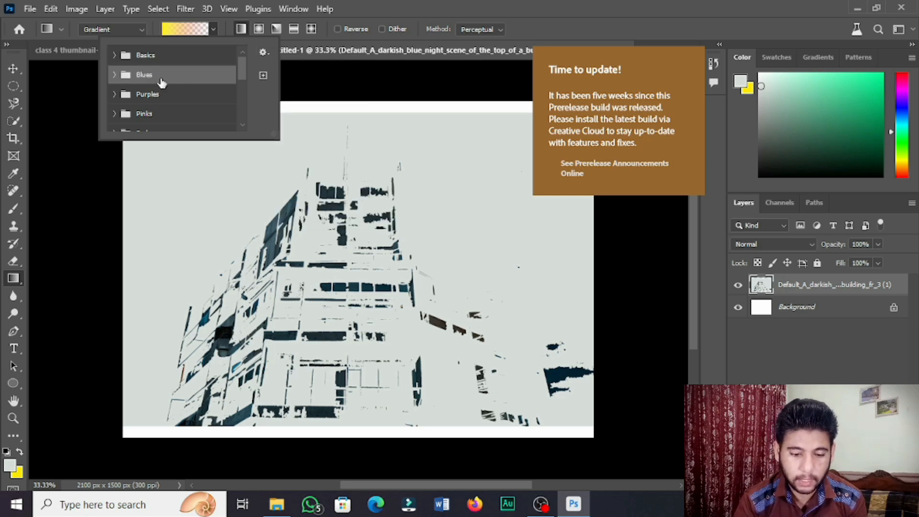
{"action": "left_click", "coordinate": [148, 56]}
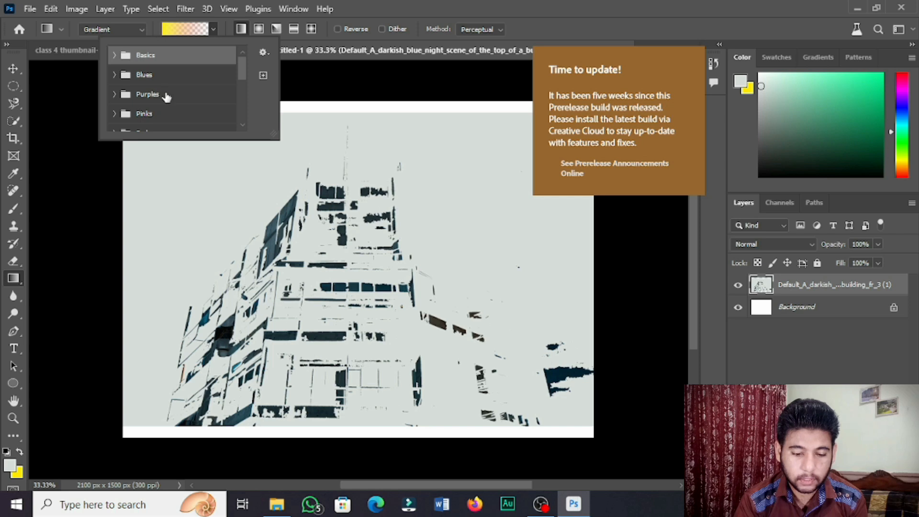
{"action": "left_click", "coordinate": [164, 94]}
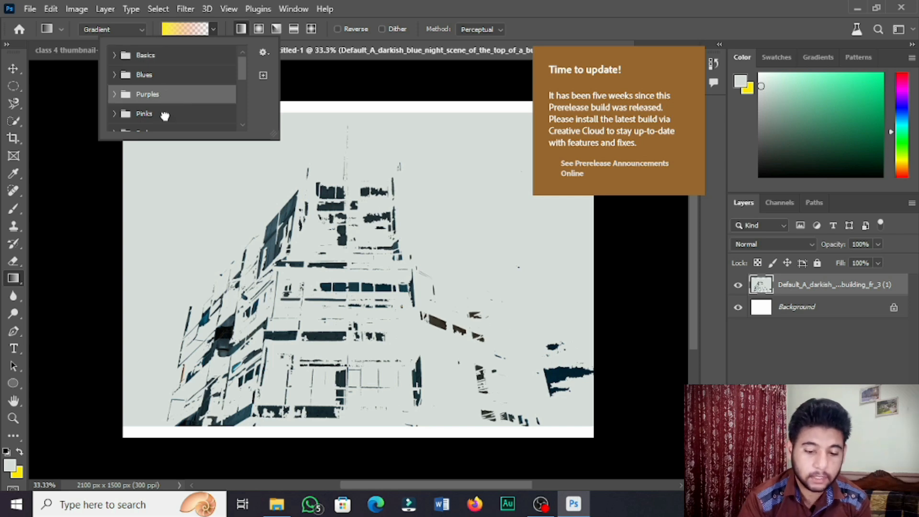
{"action": "left_click", "coordinate": [165, 115]}
{"action": "left_click", "coordinate": [407, 154]}
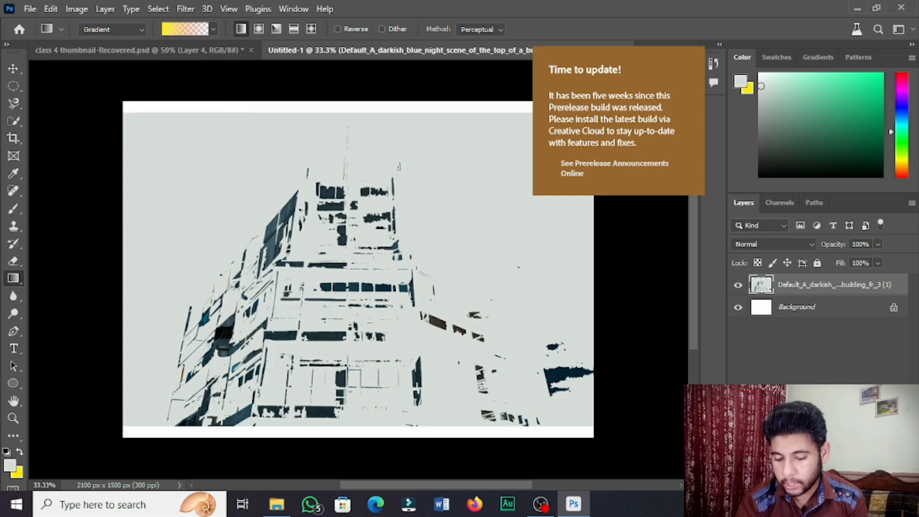
Add a Gradient Fill layer and set the gradient's left colour stop to bright green
{"action": "left_click", "coordinate": [822, 482]}
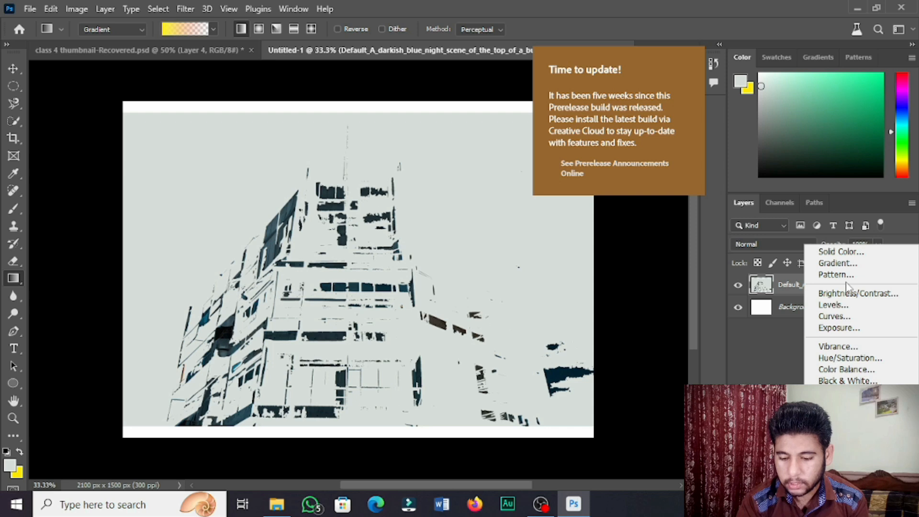
{"action": "left_click", "coordinate": [840, 262]}
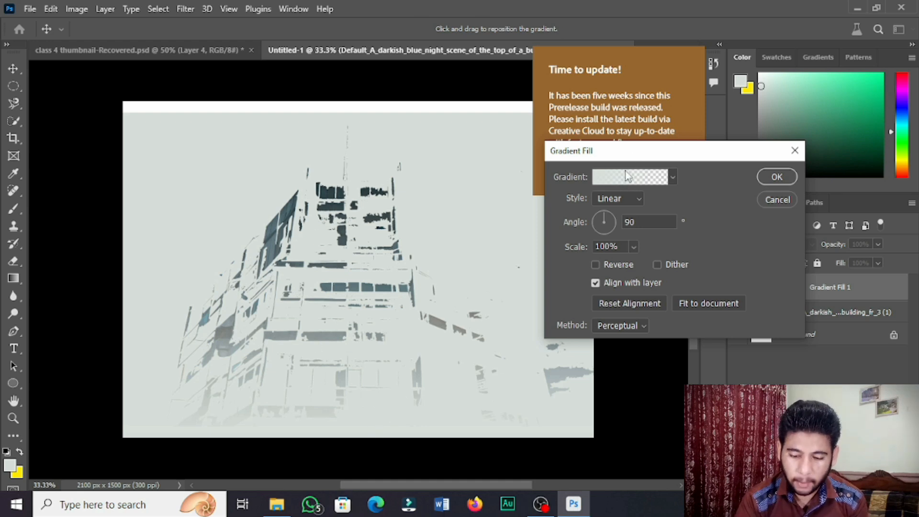
{"action": "left_click", "coordinate": [595, 180]}
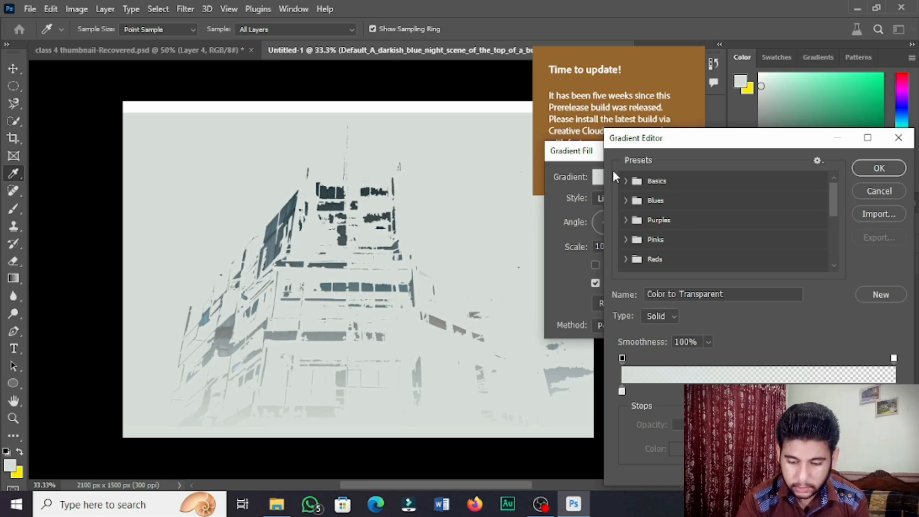
{"action": "left_click", "coordinate": [622, 392]}
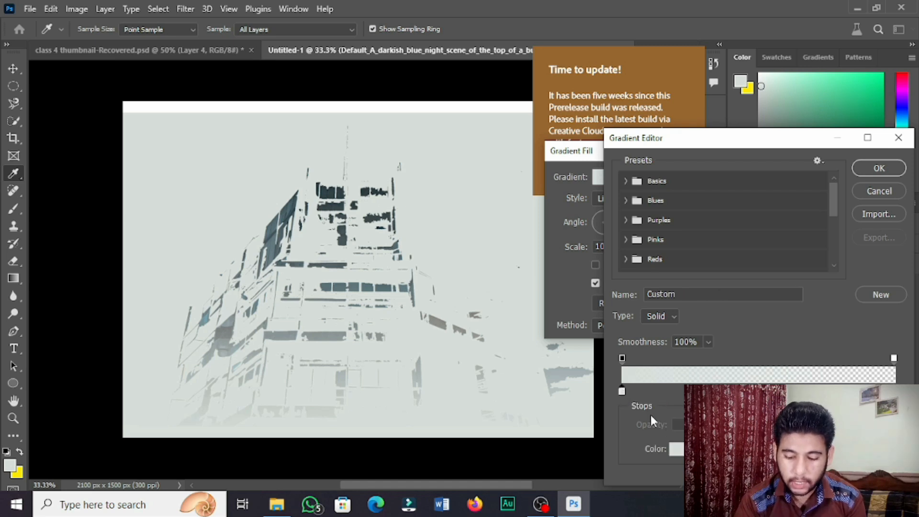
{"action": "left_click", "coordinate": [682, 450]}
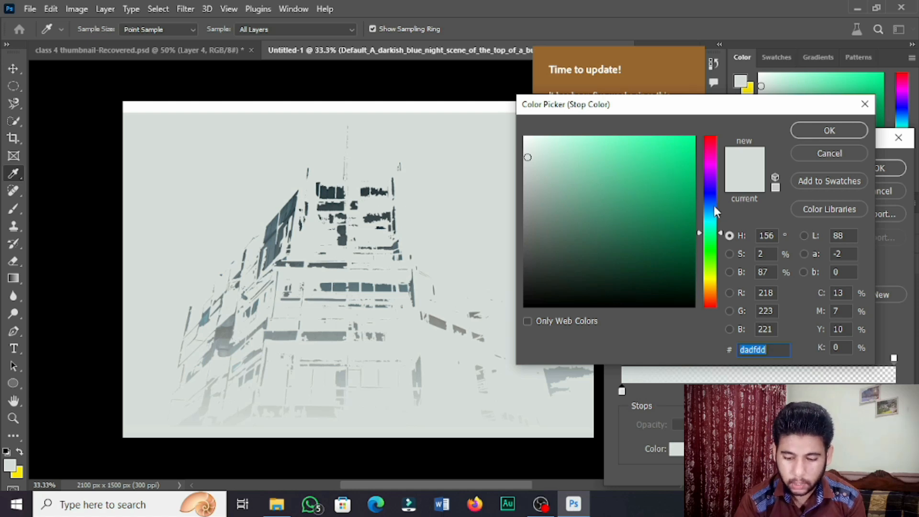
{"action": "left_click_drag", "start_coordinate": [691, 154], "coordinate": [693, 136]}
{"action": "left_click", "coordinate": [809, 134]}
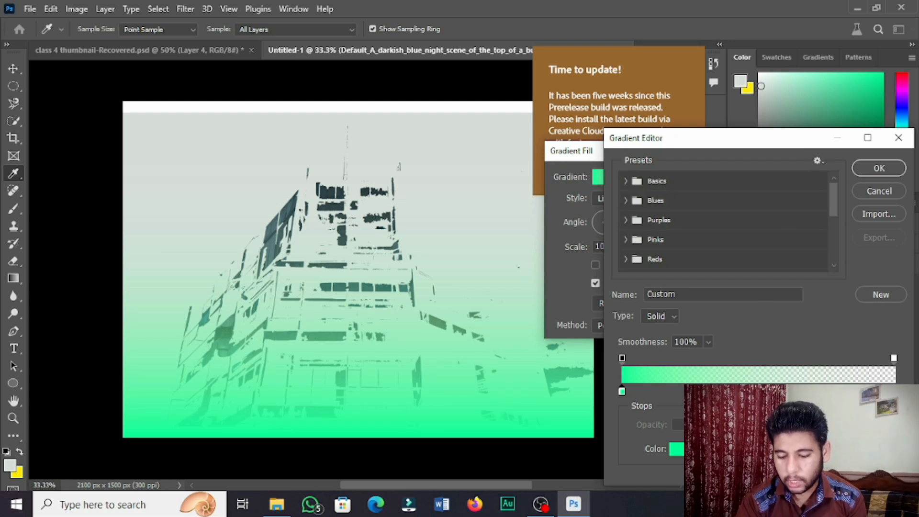
Set the gradient's right colour stop to purple 6000ff and accept the gradient
{"action": "left_click", "coordinate": [894, 391]}
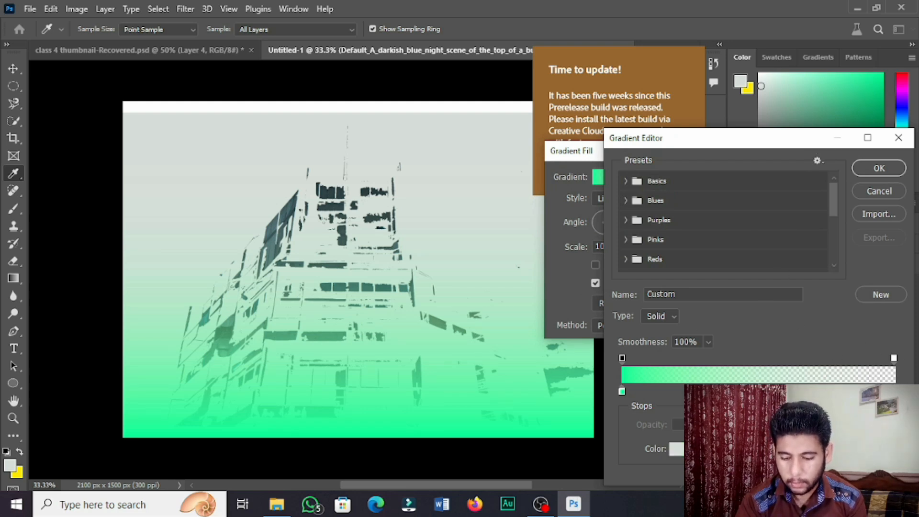
{"action": "double_click", "coordinate": [894, 391]}
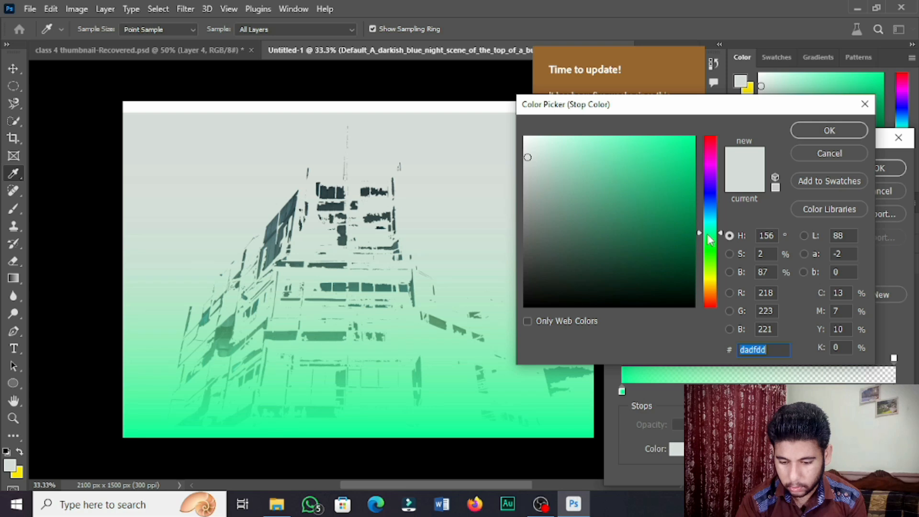
{"action": "left_click", "coordinate": [713, 182]}
{"action": "left_click_drag", "start_coordinate": [673, 152], "coordinate": [873, 132]}
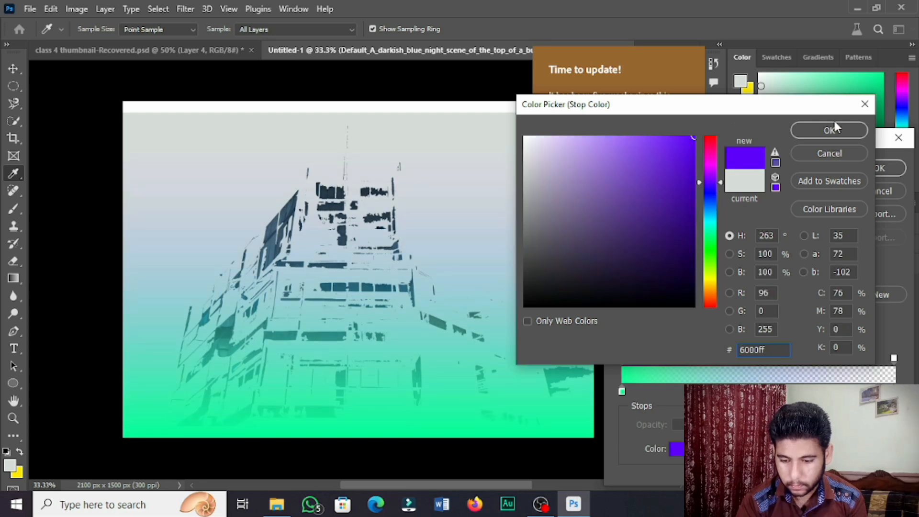
{"action": "left_click", "coordinate": [829, 132]}
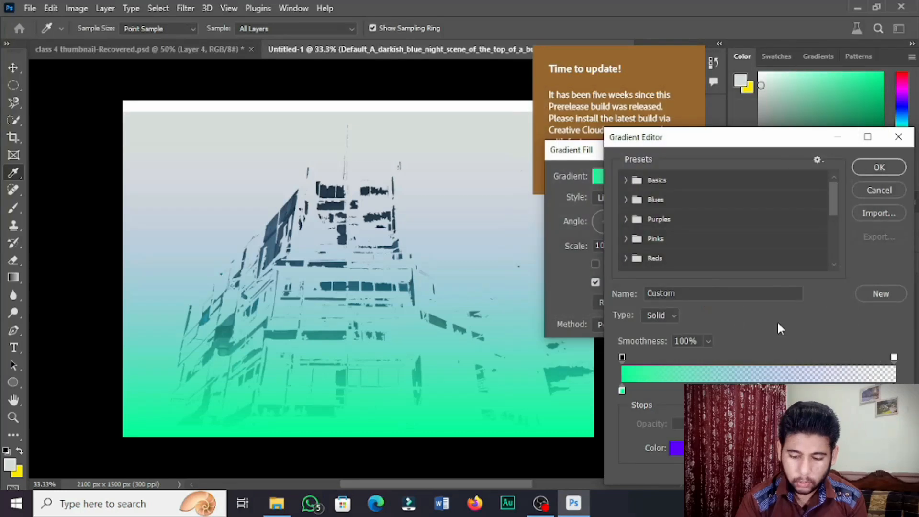
{"action": "left_click", "coordinate": [886, 169]}
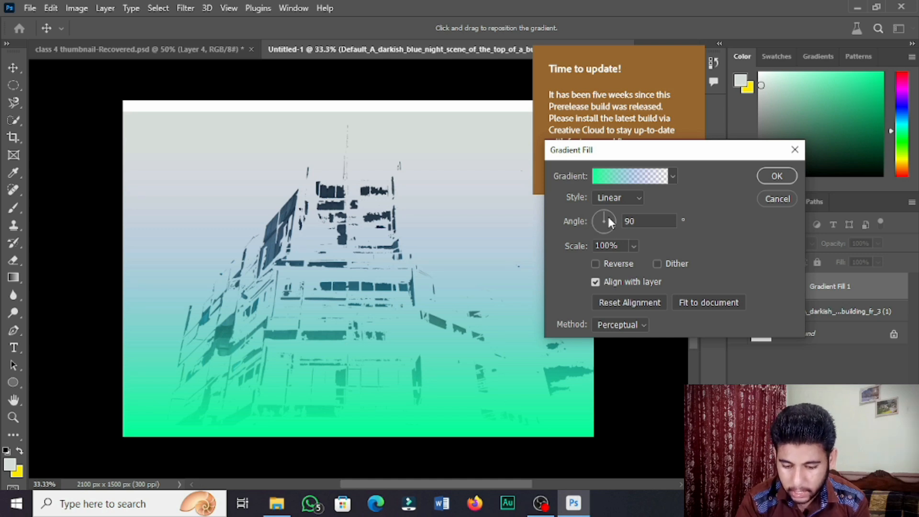
Set the gradient fill's angle to 90° and confirm the Gradient Fill dialog
{"action": "left_click_drag", "start_coordinate": [604, 217], "coordinate": [600, 260]}
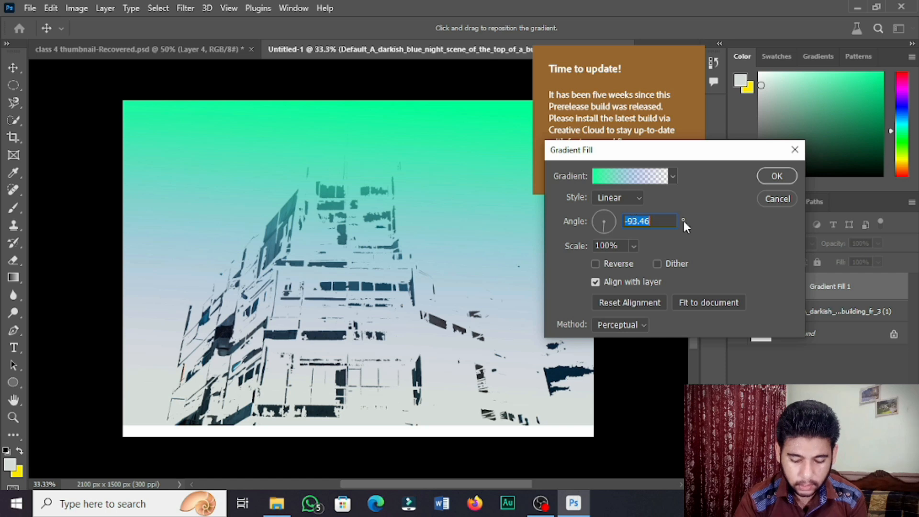
{"action": "key", "text": "BackSpace"}
{"action": "type", "text": "90"}
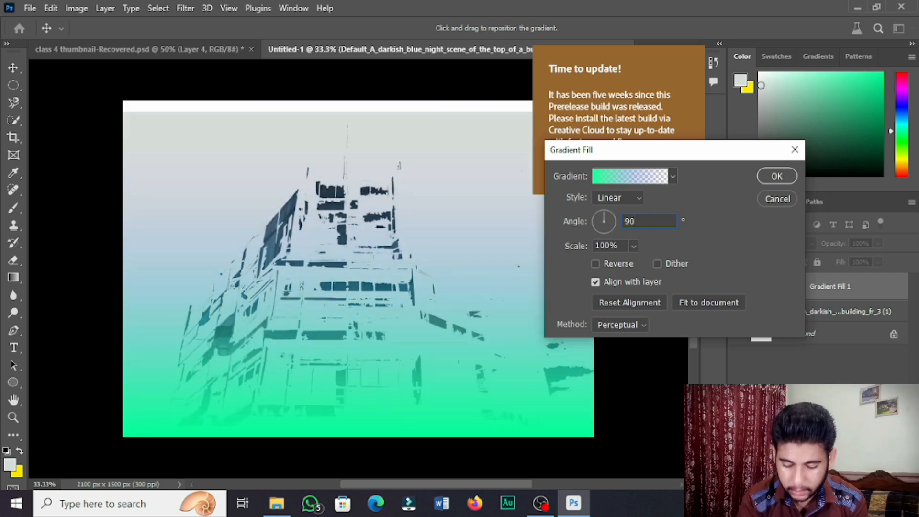
{"action": "key", "text": "Return"}
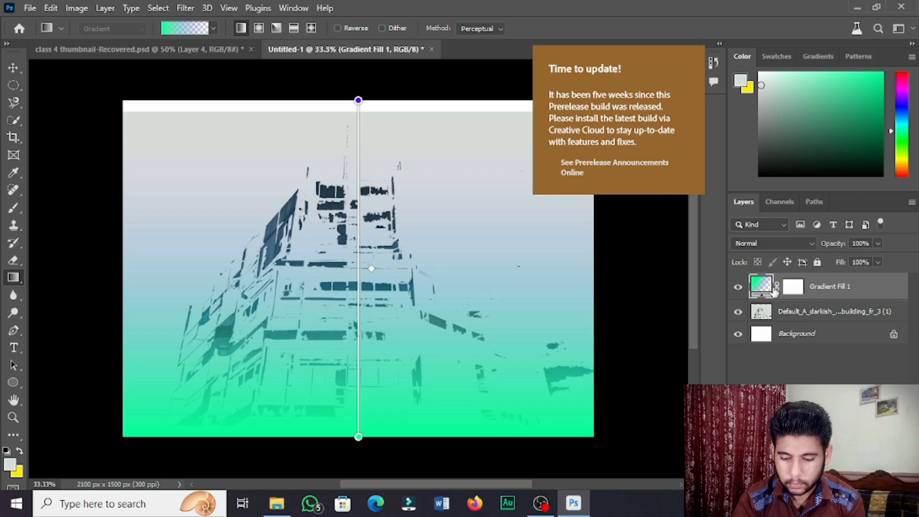
Select the gradient fill layer and move the gradient's top handle upward above the canvas
{"action": "left_click", "coordinate": [792, 287]}
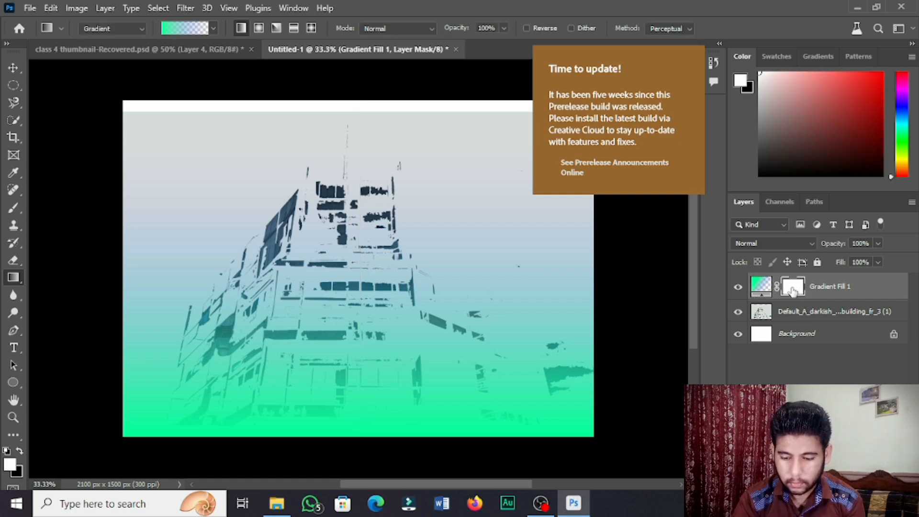
{"action": "left_click", "coordinate": [761, 290]}
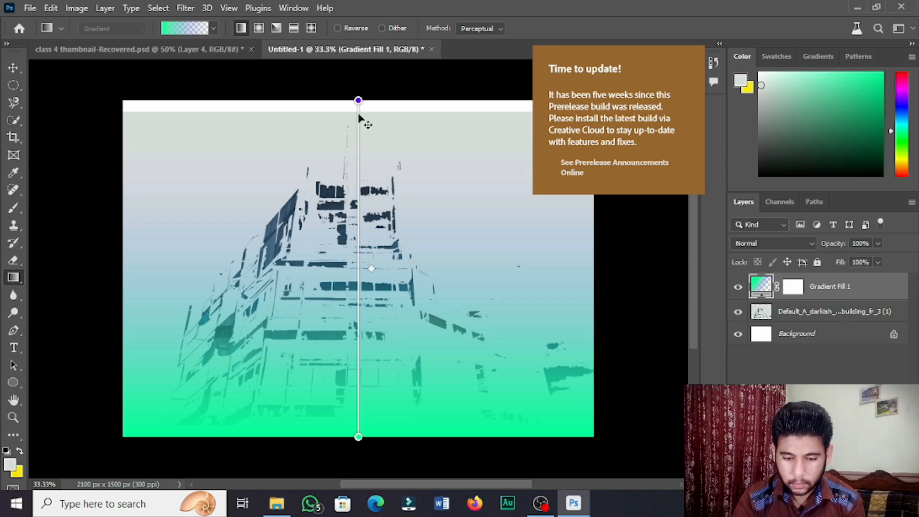
{"action": "left_click_drag", "start_coordinate": [358, 100], "coordinate": [360, 61]}
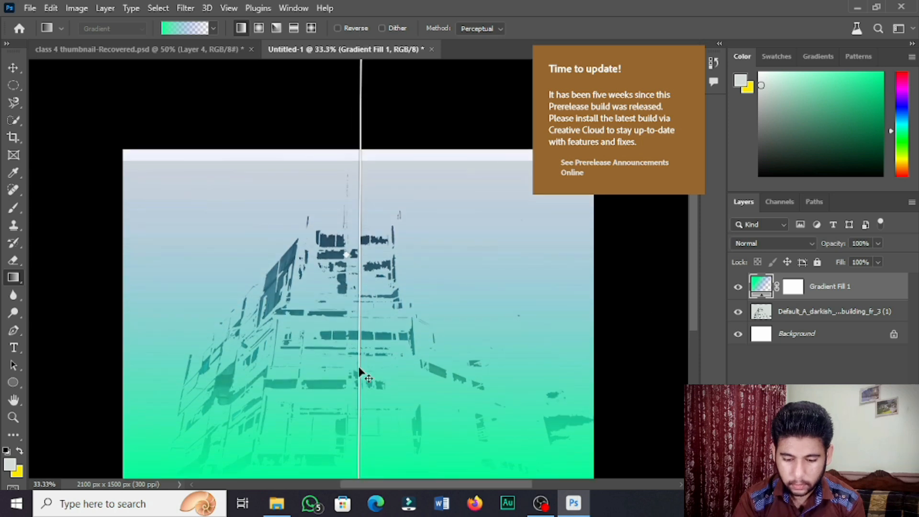
{"action": "left_click_drag", "start_coordinate": [694, 224], "coordinate": [678, 239]}
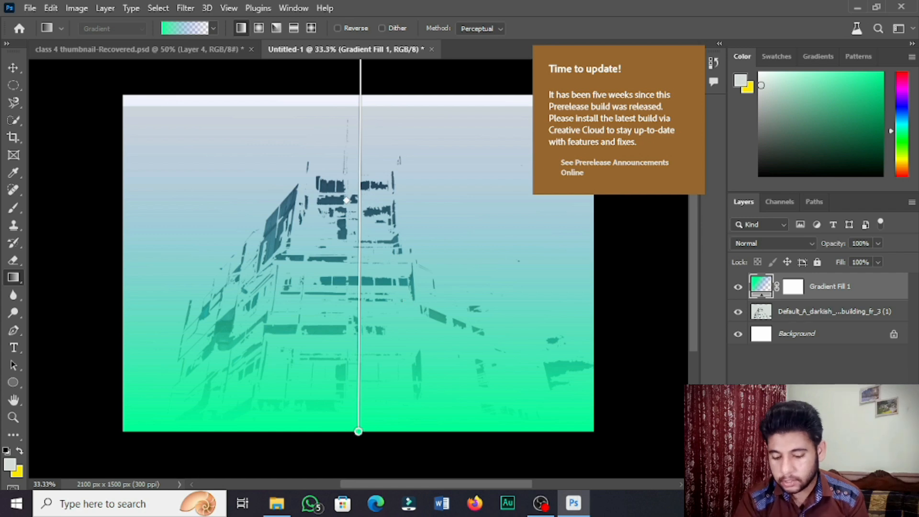
{"action": "left_click", "coordinate": [822, 483]}
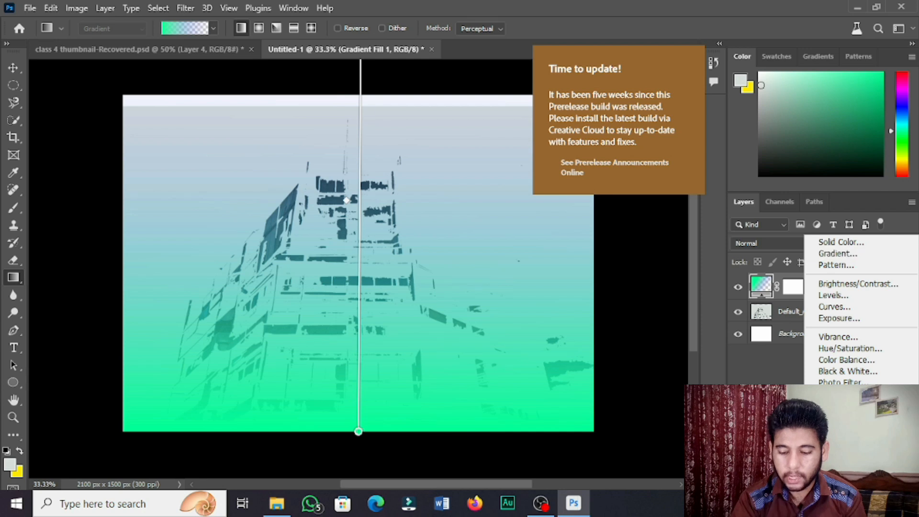
{"action": "left_click", "coordinate": [776, 415]}
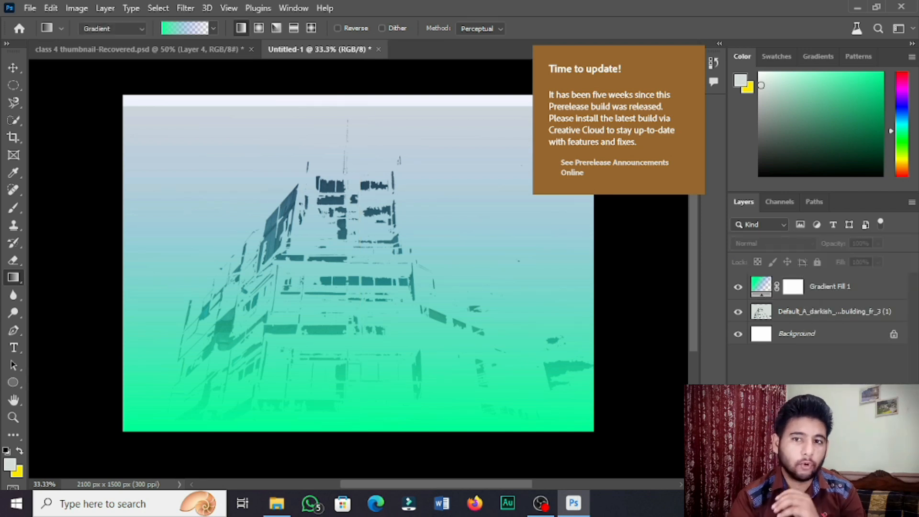
{"action": "left_click", "coordinate": [815, 483]}
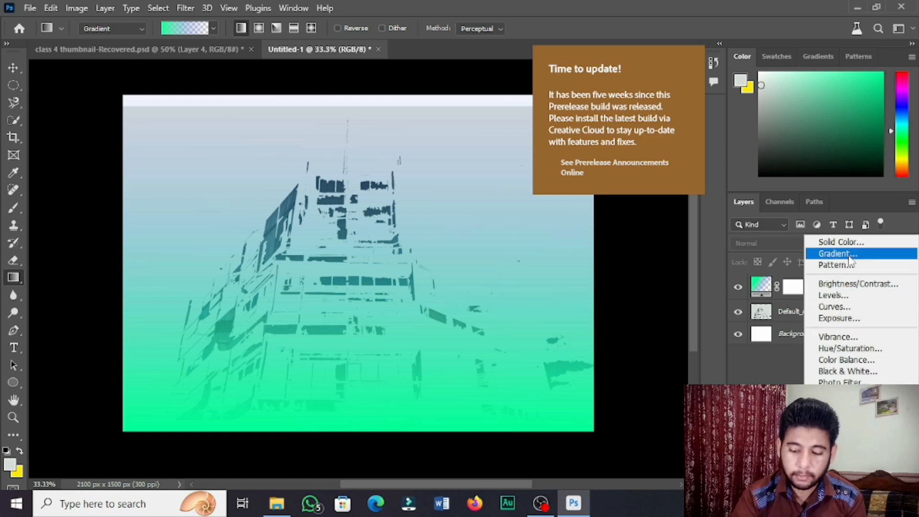
{"action": "left_click", "coordinate": [771, 366]}
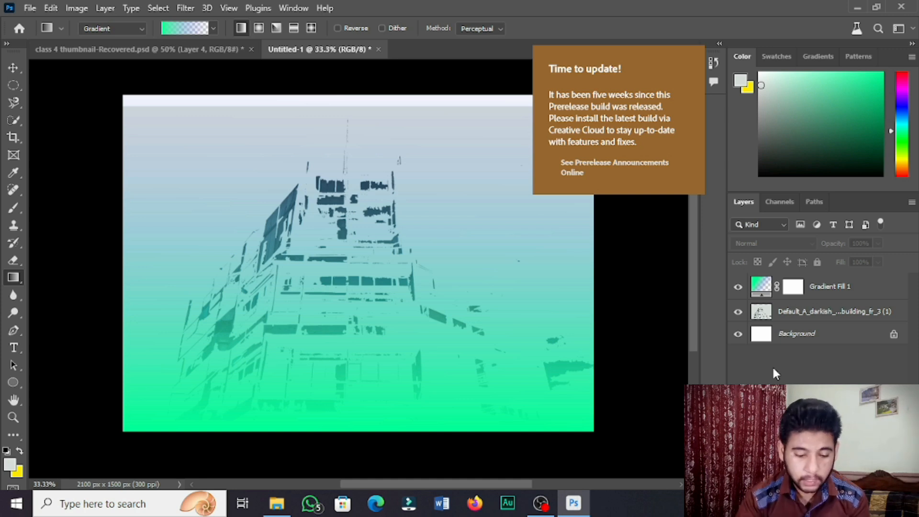
Switch to the Blur Tool on the building layer and undo the gradient fill layer and the sky fill
{"action": "left_click", "coordinate": [22, 293]}
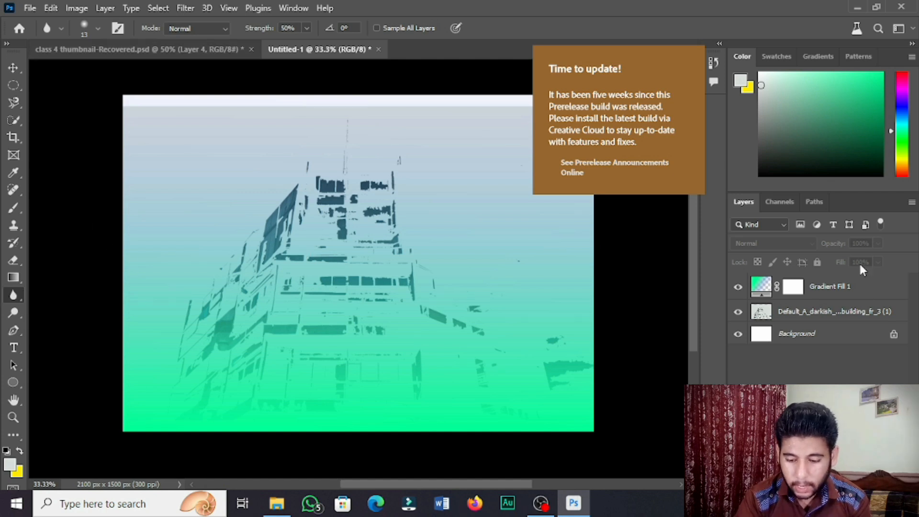
{"action": "left_click", "coordinate": [808, 311]}
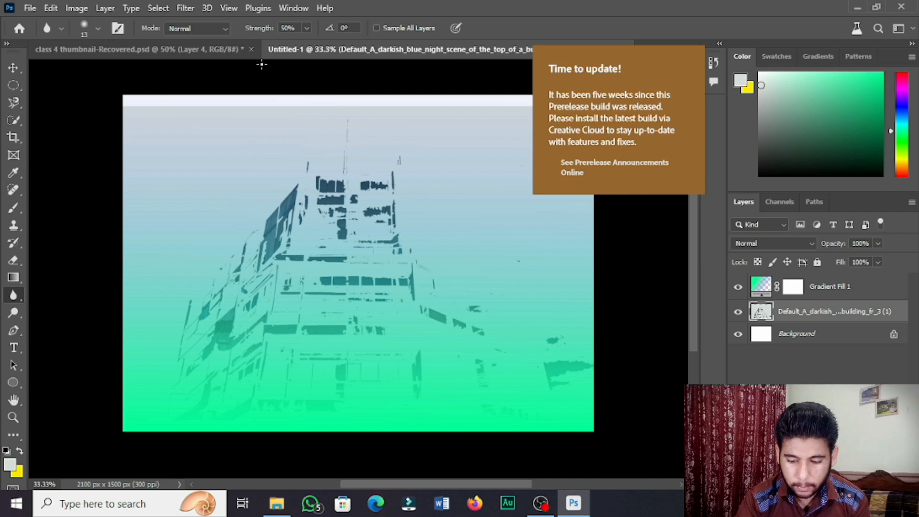
{"action": "left_click", "coordinate": [737, 287]}
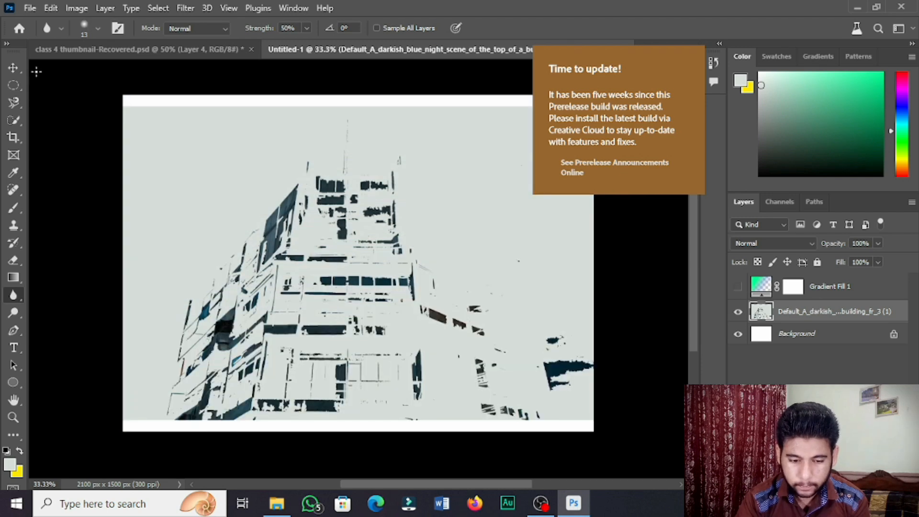
{"action": "key", "text": "ctrl+z"}
{"action": "key", "text": "ctrl+z"}
{"action": "key", "text": "ctrl+z"}
{"action": "key", "text": "ctrl+z"}
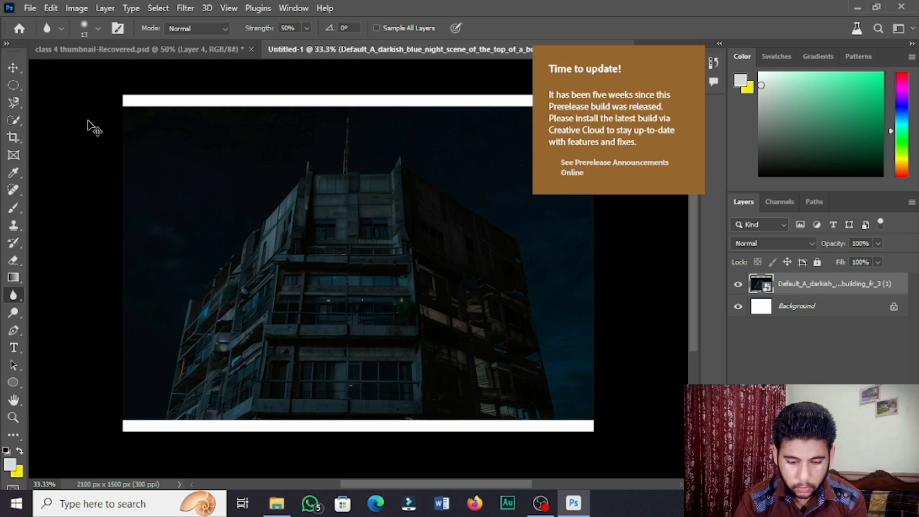
Set the Blur brush size to 464 px and blur the building layer, rasterizing the smart object
{"action": "left_click", "coordinate": [91, 28]}
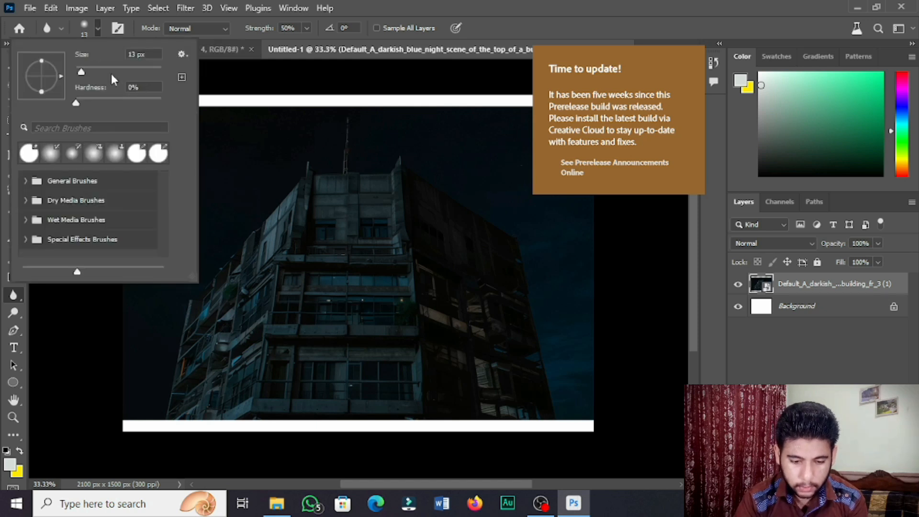
{"action": "left_click_drag", "start_coordinate": [102, 66], "coordinate": [150, 75]}
{"action": "left_click", "coordinate": [256, 137]}
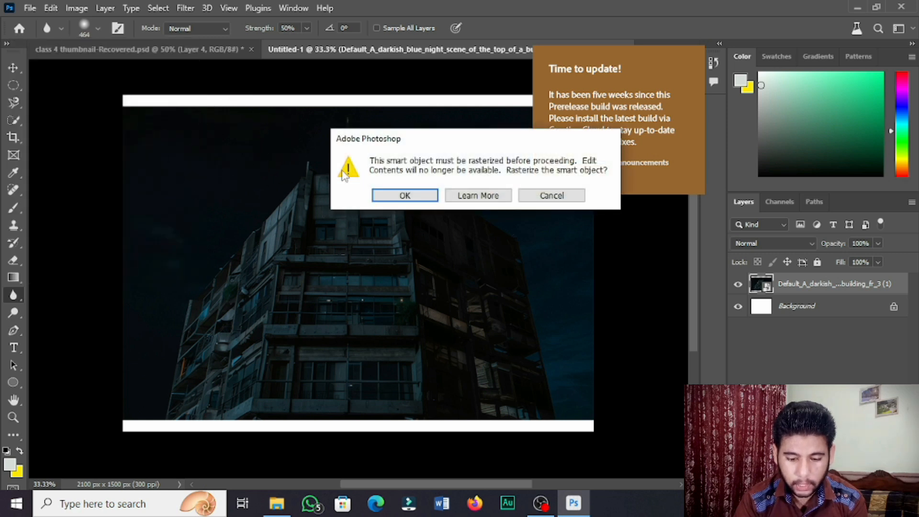
{"action": "left_click", "coordinate": [402, 196]}
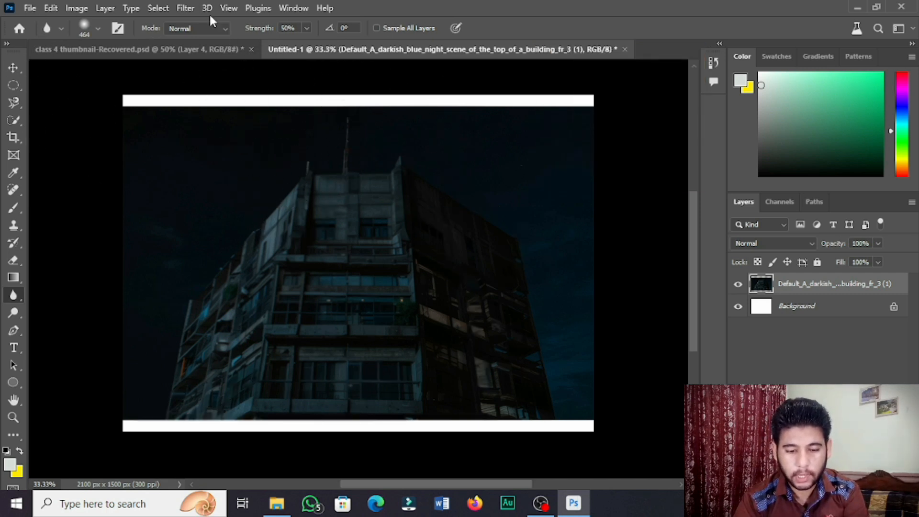
Apply a Gaussian Blur with a radius of 2.8 pixels to the building layer
{"action": "left_click", "coordinate": [184, 8]}
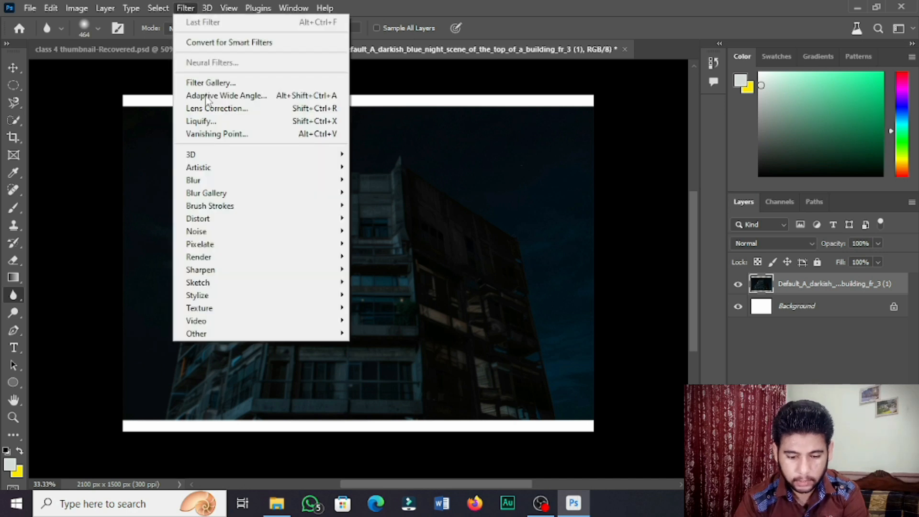
{"action": "mouse_move", "coordinate": [219, 184]}
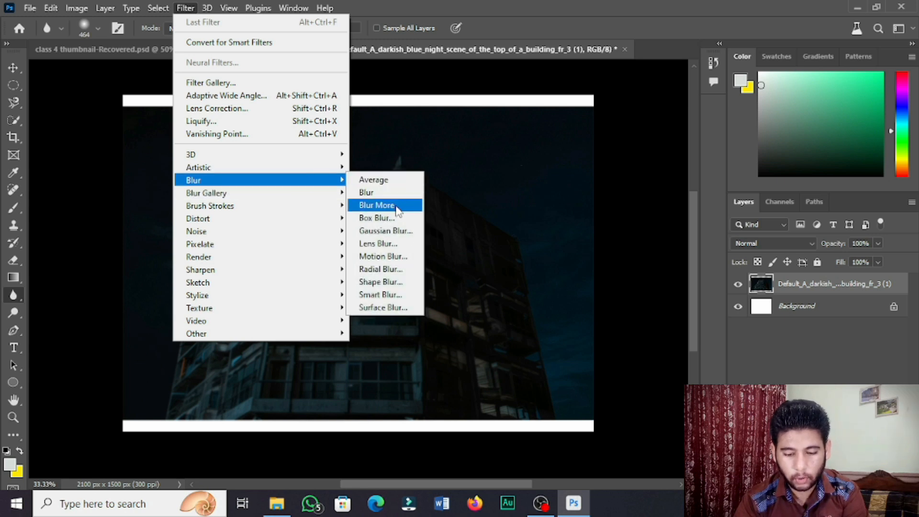
{"action": "left_click", "coordinate": [399, 230]}
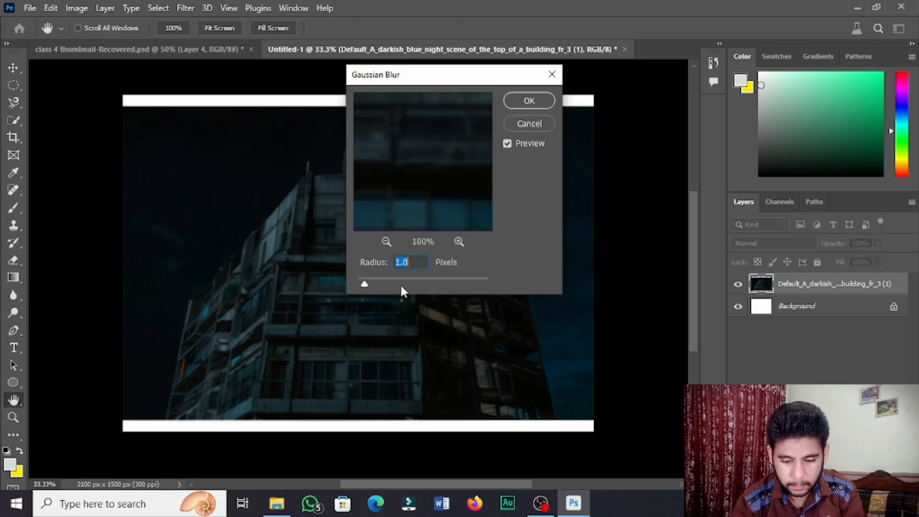
{"action": "left_click_drag", "start_coordinate": [365, 285], "coordinate": [488, 323]}
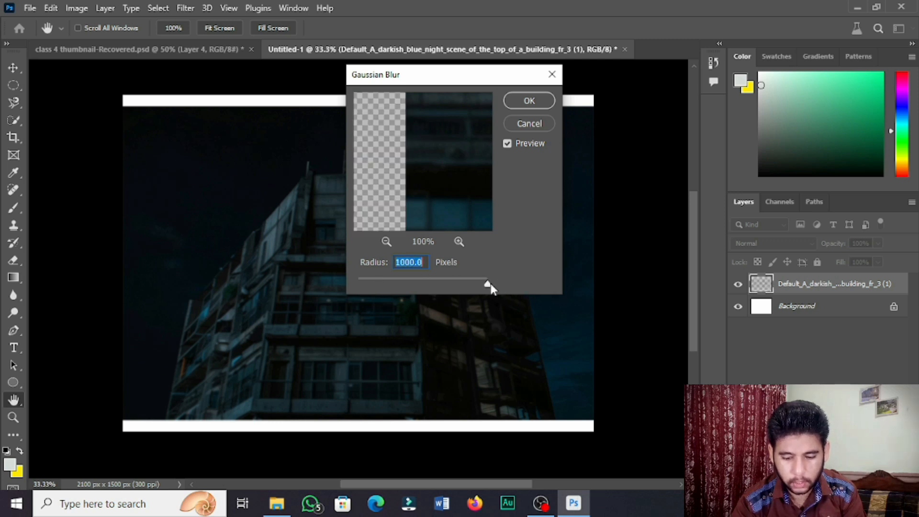
{"action": "left_click_drag", "start_coordinate": [490, 283], "coordinate": [386, 285]}
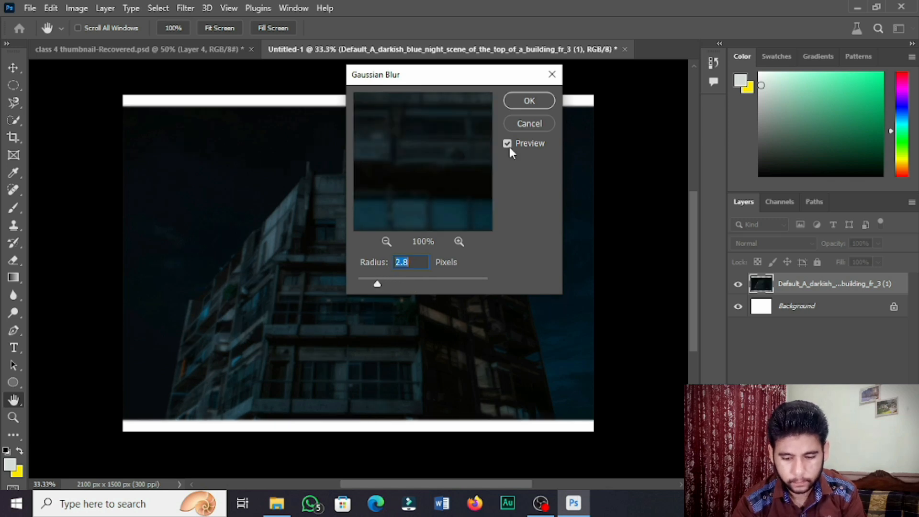
{"action": "left_click", "coordinate": [524, 107]}
{"action": "key", "text": "r"}
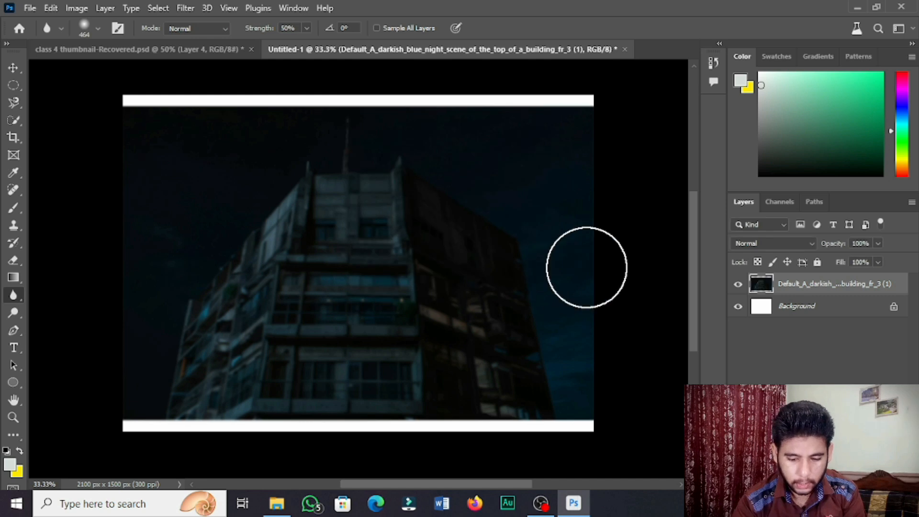
Switch to the Sharpen Tool with a 130 px brush and 100% strength, and sharpen the building's middle floors
{"action": "left_click", "coordinate": [15, 68]}
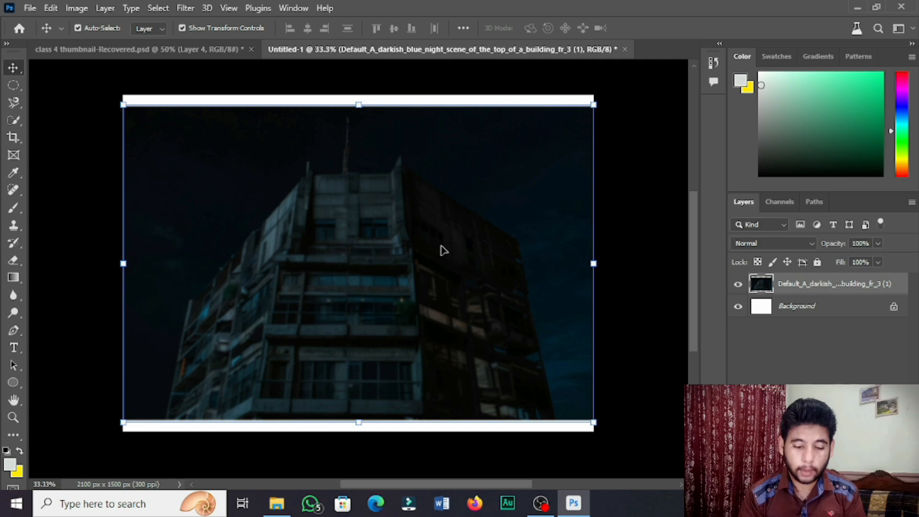
{"action": "left_click", "coordinate": [18, 300]}
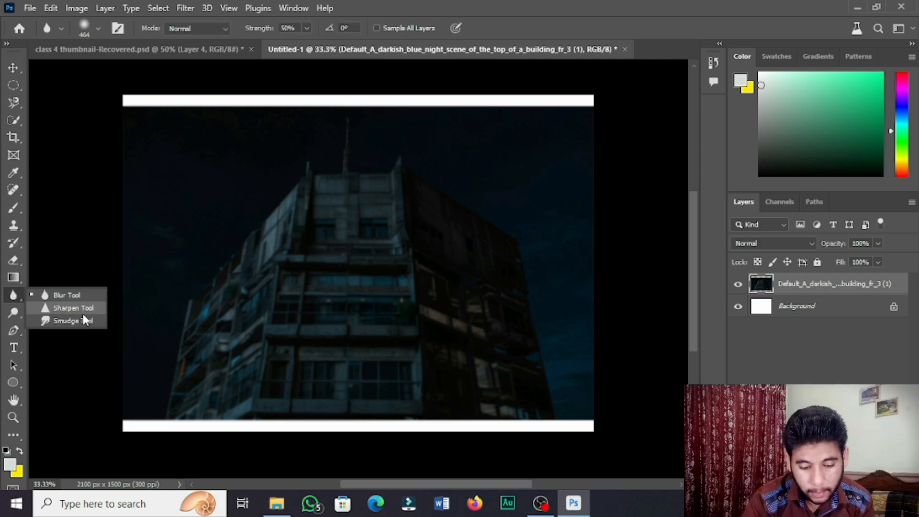
{"action": "left_click", "coordinate": [80, 309]}
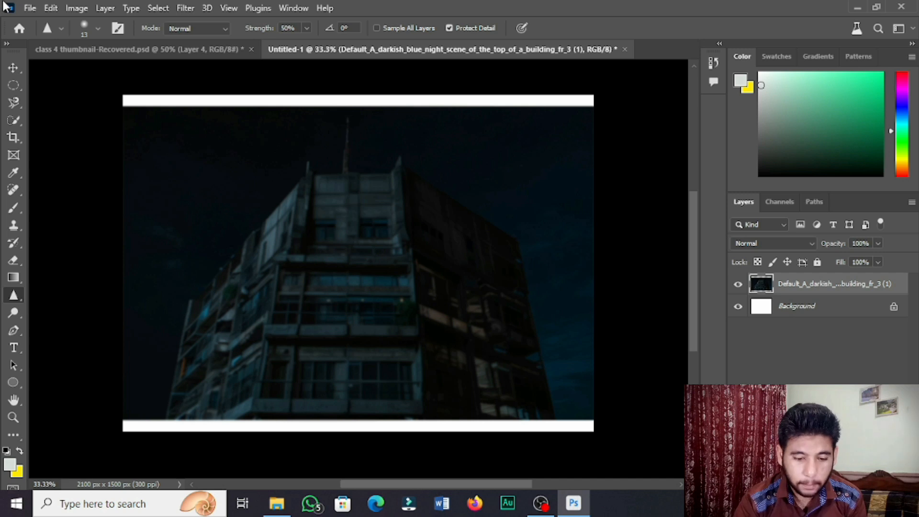
{"action": "left_click", "coordinate": [98, 30]}
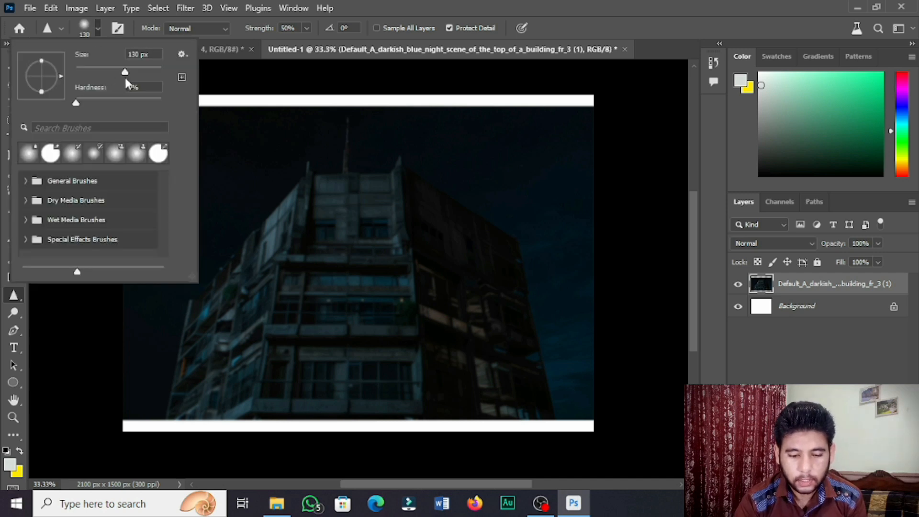
{"action": "left_click", "coordinate": [398, 249]}
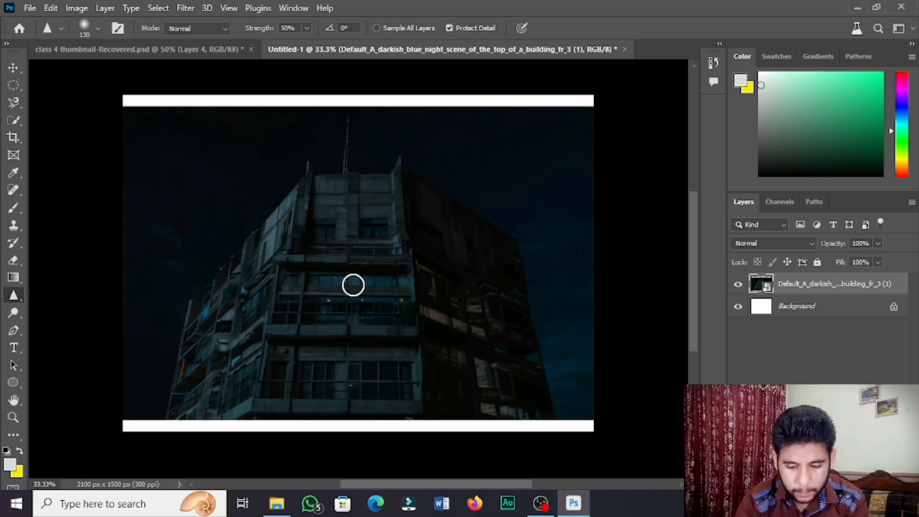
{"action": "left_click", "coordinate": [352, 285]}
{"action": "left_click", "coordinate": [405, 195]}
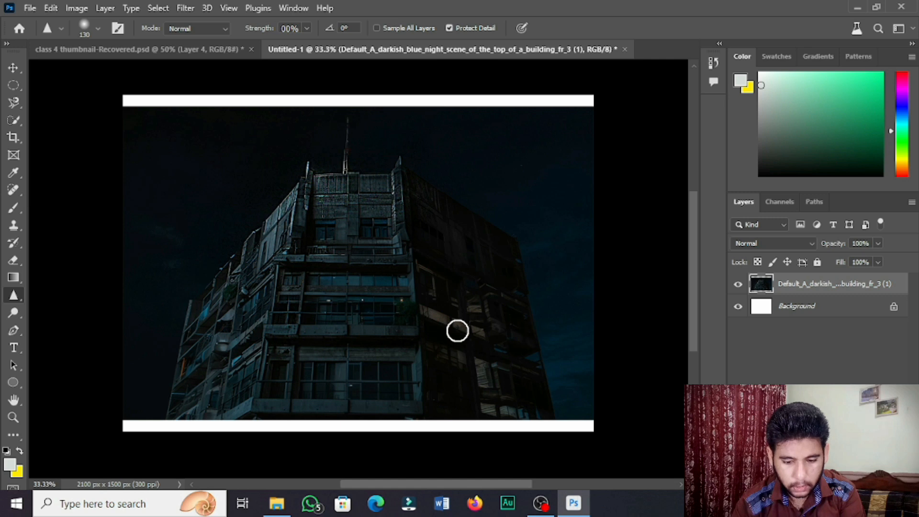
Sharpen the building's top floors with one stroke and undo that stroke
{"action": "mouse_move", "coordinate": [480, 222]}
{"action": "left_mouse_down"}
{"action": "mouse_move", "coordinate": [299, 228]}
{"action": "mouse_move", "coordinate": [438, 236]}
{"action": "mouse_move", "coordinate": [307, 235]}
{"action": "mouse_move", "coordinate": [358, 218]}
{"action": "mouse_move", "coordinate": [348, 210]}
{"action": "mouse_move", "coordinate": [362, 215]}
{"action": "mouse_move", "coordinate": [276, 199]}
{"action": "mouse_move", "coordinate": [442, 197]}
{"action": "mouse_move", "coordinate": [297, 196]}
{"action": "mouse_move", "coordinate": [409, 193]}
{"action": "left_mouse_up"}
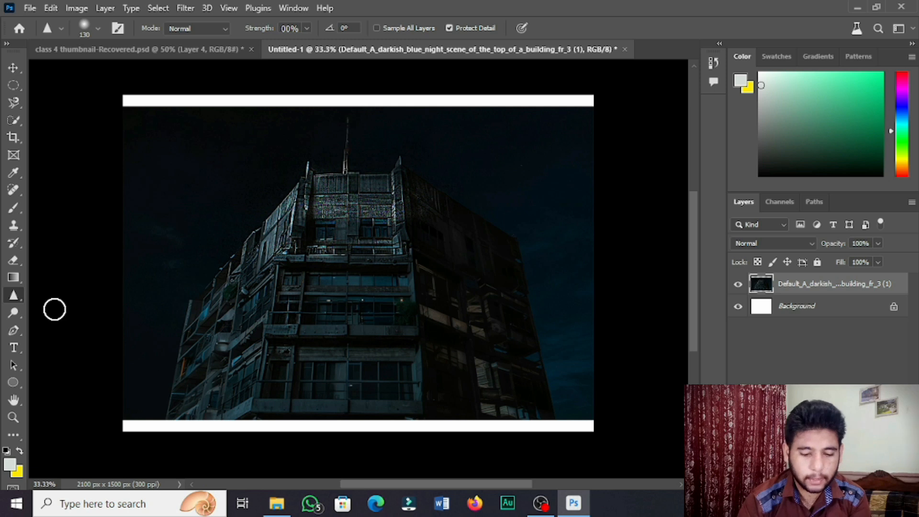
{"action": "key", "text": "ctrl+z"}
Switch to the Dodge Tool, set exposure to 78%, and lighten the building's left facade
{"action": "key", "text": "o"}
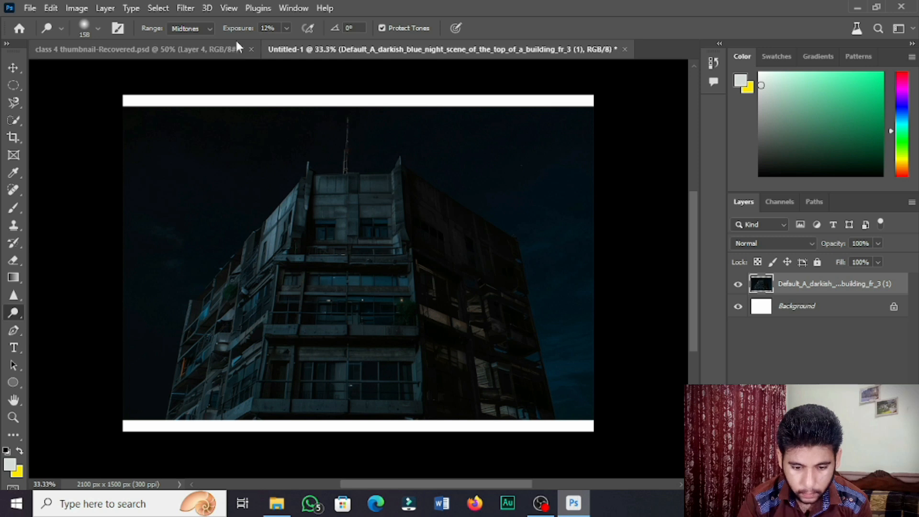
{"action": "left_click_drag", "start_coordinate": [264, 34], "coordinate": [284, 34]}
{"action": "mouse_move", "coordinate": [361, 232]}
{"action": "left_mouse_down"}
{"action": "mouse_move", "coordinate": [371, 186]}
{"action": "mouse_move", "coordinate": [349, 229]}
{"action": "mouse_move", "coordinate": [335, 193]}
{"action": "mouse_move", "coordinate": [309, 198]}
{"action": "mouse_move", "coordinate": [304, 245]}
{"action": "mouse_move", "coordinate": [317, 250]}
{"action": "mouse_move", "coordinate": [351, 226]}
{"action": "left_mouse_up"}
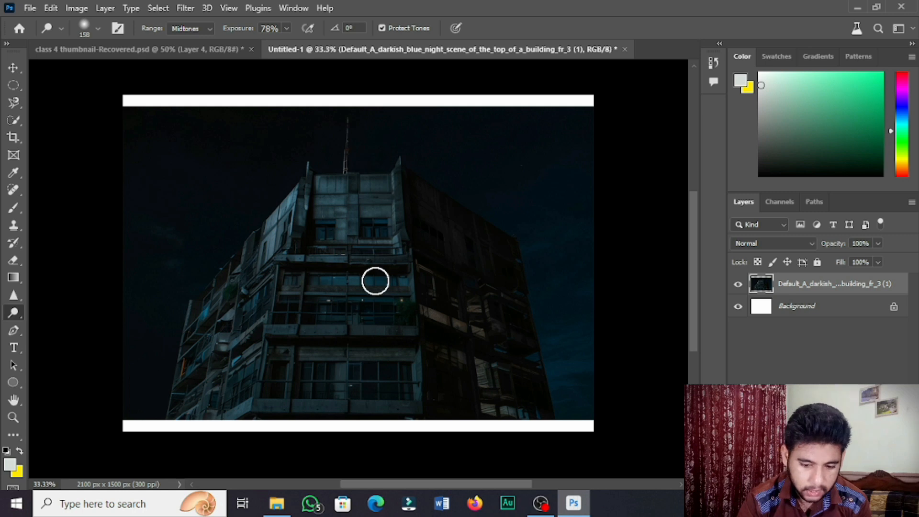
{"action": "mouse_move", "coordinate": [292, 208]}
{"action": "left_mouse_down"}
{"action": "mouse_move", "coordinate": [274, 271]}
{"action": "mouse_move", "coordinate": [257, 245]}
{"action": "mouse_move", "coordinate": [256, 216]}
{"action": "mouse_move", "coordinate": [231, 324]}
{"action": "mouse_move", "coordinate": [254, 300]}
{"action": "mouse_move", "coordinate": [248, 225]}
{"action": "mouse_move", "coordinate": [245, 354]}
{"action": "left_mouse_up"}
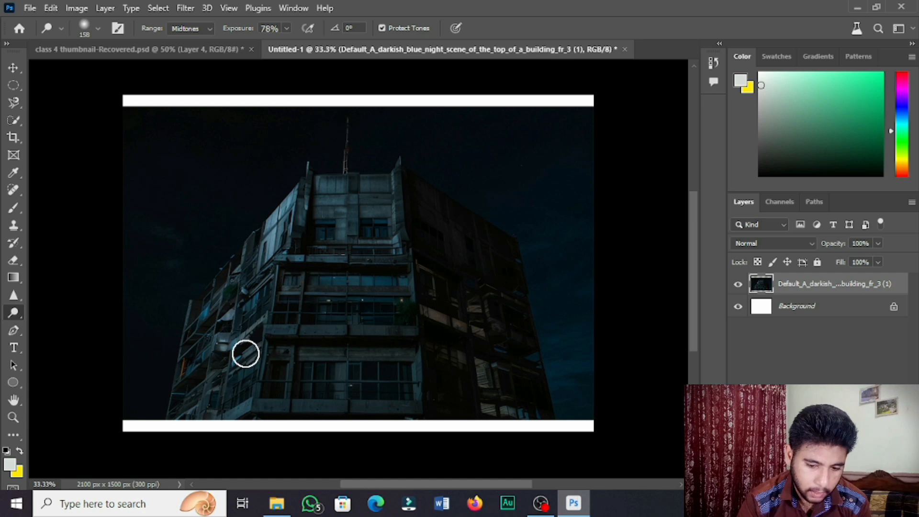
Raise the Dodge exposure to 100% with a 158 px brush and dodge across the building's middle floors
{"action": "left_click_drag", "start_coordinate": [277, 30], "coordinate": [284, 37]}
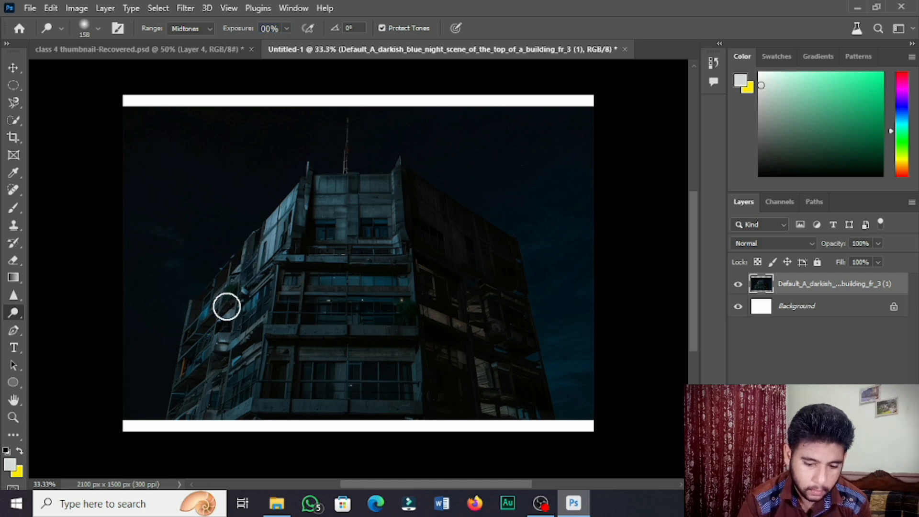
{"action": "left_click", "coordinate": [97, 29]}
{"action": "left_click_drag", "start_coordinate": [91, 98], "coordinate": [114, 184]}
{"action": "left_click", "coordinate": [264, 258]}
{"action": "mouse_move", "coordinate": [236, 248]}
{"action": "left_mouse_down"}
{"action": "mouse_move", "coordinate": [215, 275]}
{"action": "mouse_move", "coordinate": [206, 324]}
{"action": "mouse_move", "coordinate": [203, 304]}
{"action": "mouse_move", "coordinate": [205, 325]}
{"action": "mouse_move", "coordinate": [252, 269]}
{"action": "mouse_move", "coordinate": [281, 206]}
{"action": "mouse_move", "coordinate": [248, 361]}
{"action": "mouse_move", "coordinate": [250, 332]}
{"action": "mouse_move", "coordinate": [288, 283]}
{"action": "mouse_move", "coordinate": [313, 203]}
{"action": "mouse_move", "coordinate": [307, 233]}
{"action": "mouse_move", "coordinate": [286, 285]}
{"action": "mouse_move", "coordinate": [280, 257]}
{"action": "mouse_move", "coordinate": [299, 183]}
{"action": "mouse_move", "coordinate": [297, 254]}
{"action": "mouse_move", "coordinate": [302, 192]}
{"action": "mouse_move", "coordinate": [340, 187]}
{"action": "mouse_move", "coordinate": [342, 170]}
{"action": "mouse_move", "coordinate": [319, 193]}
{"action": "mouse_move", "coordinate": [317, 159]}
{"action": "mouse_move", "coordinate": [327, 191]}
{"action": "mouse_move", "coordinate": [297, 330]}
{"action": "mouse_move", "coordinate": [304, 267]}
{"action": "mouse_move", "coordinate": [325, 226]}
{"action": "mouse_move", "coordinate": [335, 248]}
{"action": "mouse_move", "coordinate": [429, 234]}
{"action": "mouse_move", "coordinate": [418, 191]}
{"action": "mouse_move", "coordinate": [418, 283]}
{"action": "mouse_move", "coordinate": [426, 191]}
{"action": "mouse_move", "coordinate": [445, 214]}
{"action": "mouse_move", "coordinate": [438, 254]}
{"action": "mouse_move", "coordinate": [463, 276]}
{"action": "mouse_move", "coordinate": [497, 213]}
{"action": "left_mouse_up"}
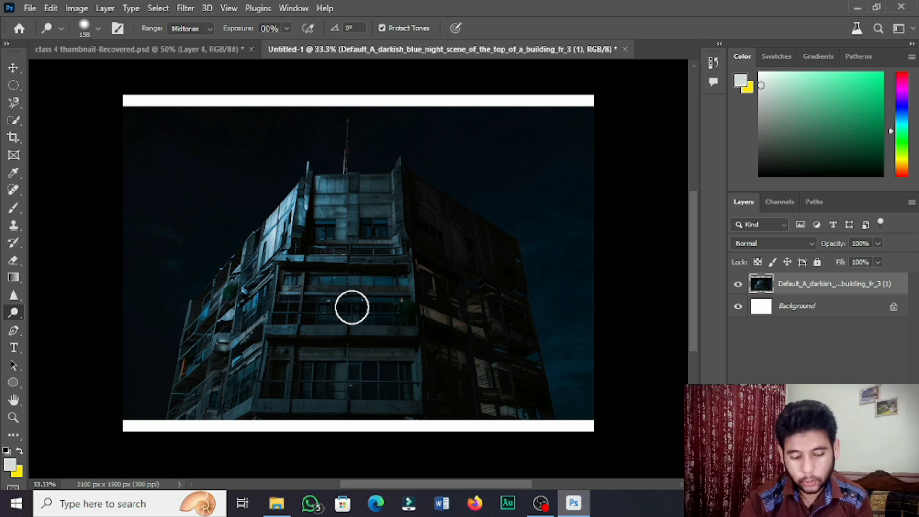
Switch to the Burn Tool at 50% exposure, set its size to 196 px, and darken parts of the building
{"action": "right_click", "coordinate": [16, 325]}
{"action": "left_click", "coordinate": [78, 325]}
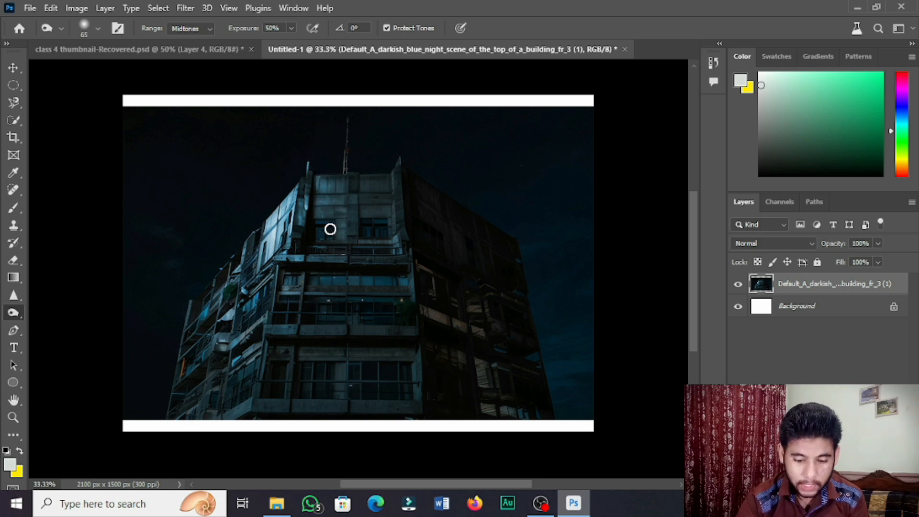
{"action": "left_click", "coordinate": [86, 28]}
{"action": "left_click_drag", "start_coordinate": [97, 100], "coordinate": [127, 100]}
{"action": "left_click", "coordinate": [328, 165]}
{"action": "mouse_move", "coordinate": [239, 278]}
{"action": "left_mouse_down"}
{"action": "mouse_move", "coordinate": [274, 202]}
{"action": "mouse_move", "coordinate": [278, 246]}
{"action": "mouse_move", "coordinate": [283, 228]}
{"action": "mouse_move", "coordinate": [263, 284]}
{"action": "mouse_move", "coordinate": [266, 219]}
{"action": "mouse_move", "coordinate": [265, 310]}
{"action": "mouse_move", "coordinate": [254, 325]}
{"action": "mouse_move", "coordinate": [234, 311]}
{"action": "mouse_move", "coordinate": [238, 273]}
{"action": "mouse_move", "coordinate": [198, 353]}
{"action": "mouse_move", "coordinate": [177, 360]}
{"action": "mouse_move", "coordinate": [239, 417]}
{"action": "mouse_move", "coordinate": [327, 264]}
{"action": "mouse_move", "coordinate": [346, 209]}
{"action": "mouse_move", "coordinate": [311, 182]}
{"action": "mouse_move", "coordinate": [277, 193]}
{"action": "mouse_move", "coordinate": [285, 235]}
{"action": "mouse_move", "coordinate": [328, 252]}
{"action": "left_mouse_up"}
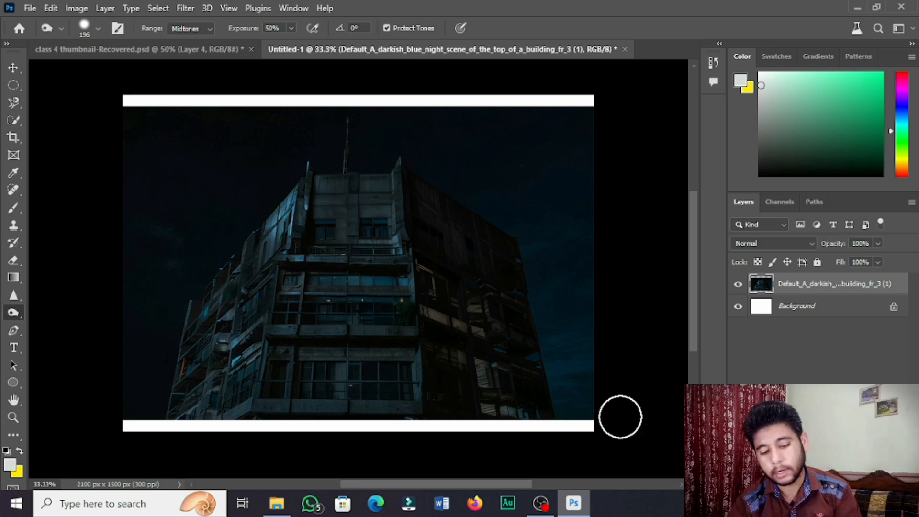